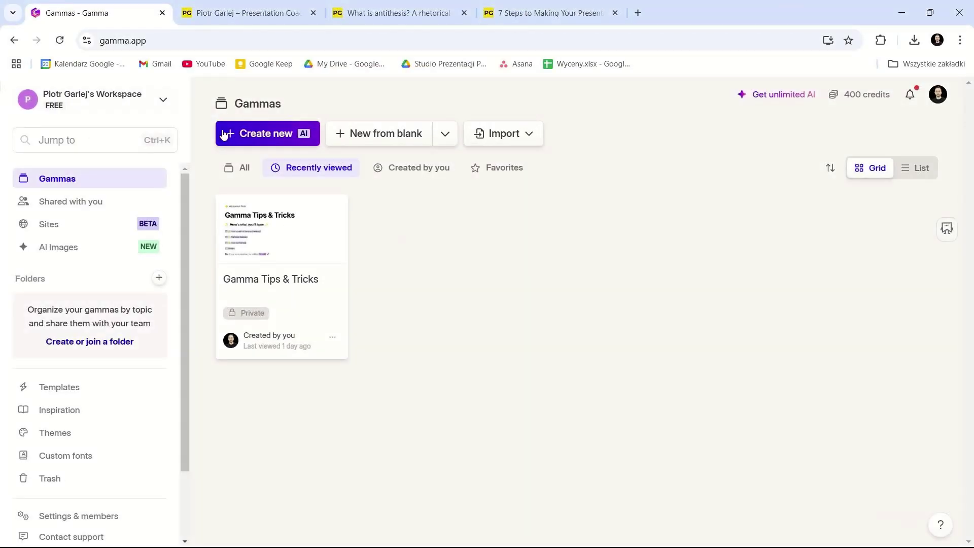
Step: Start a new AI-generated gamma from the Gammas dashboard
left_click(271, 136)
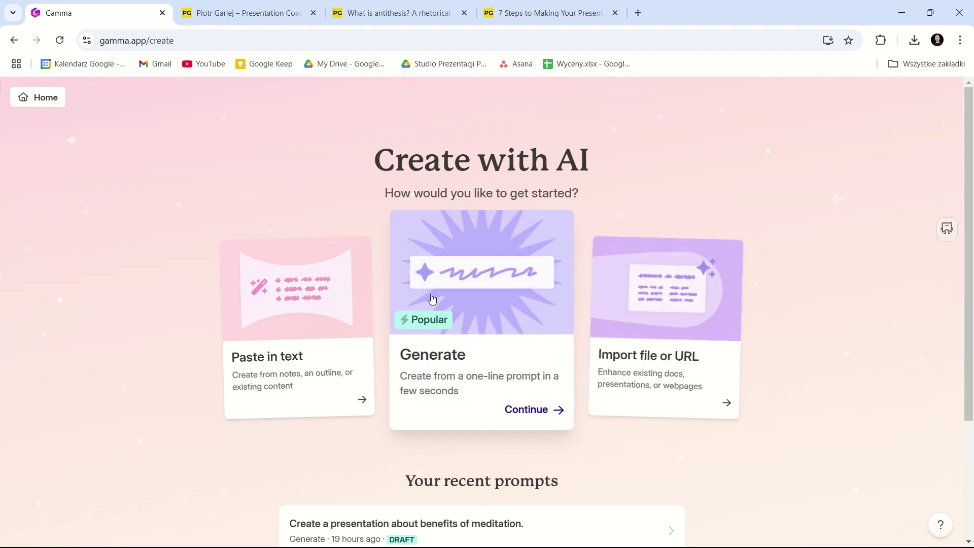
Step: Generate from a prompt as a 7-card Presentation in the Traditional 16:9 page style
left_click(544, 415)
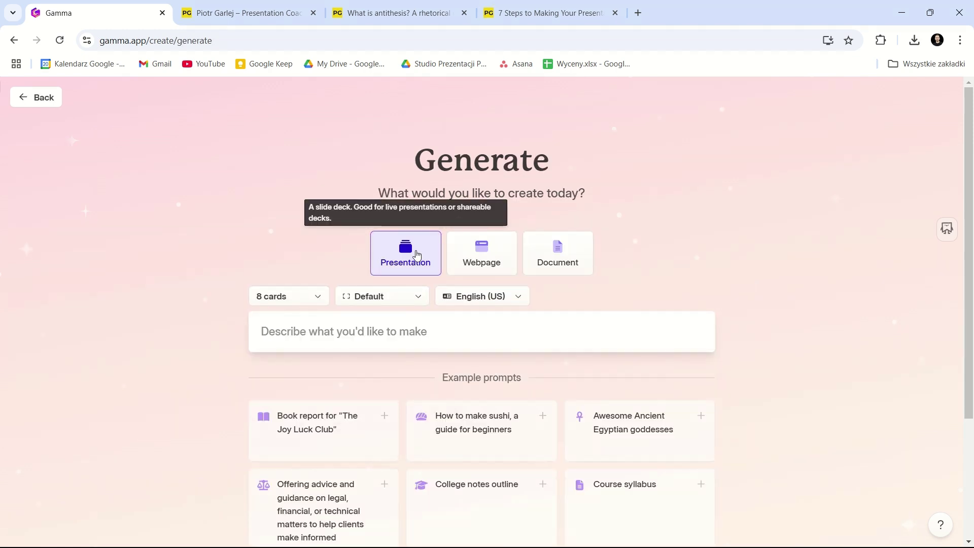
left_click(481, 257)
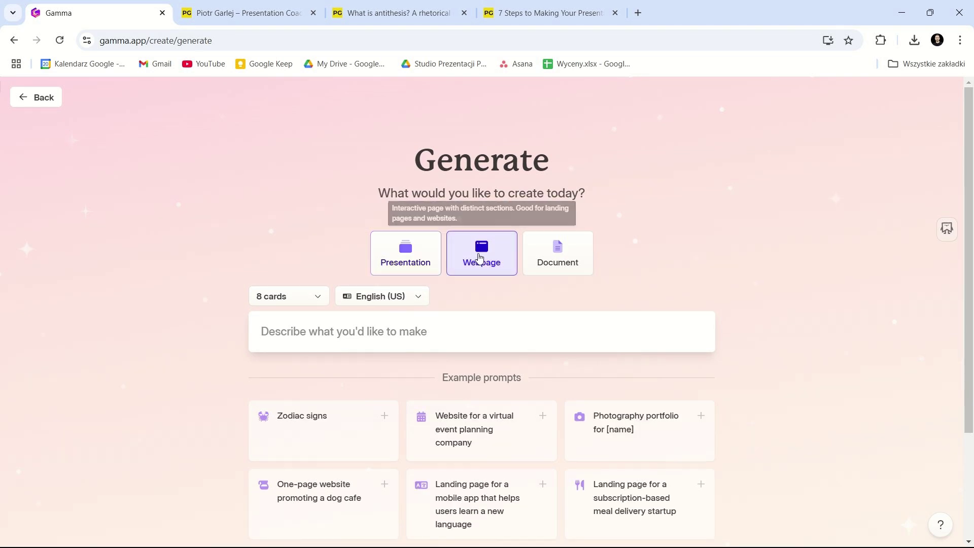
left_click(577, 261)
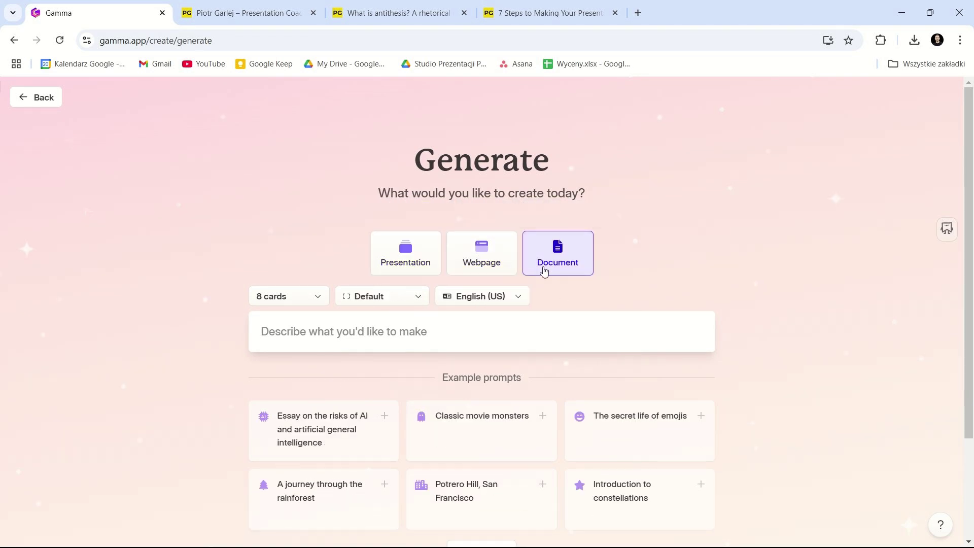
left_click(420, 263)
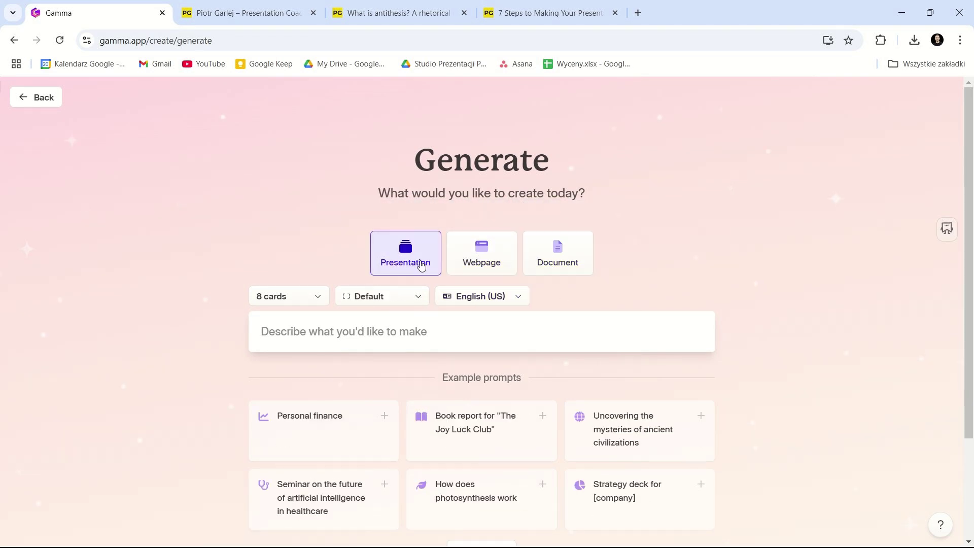
left_click(324, 299)
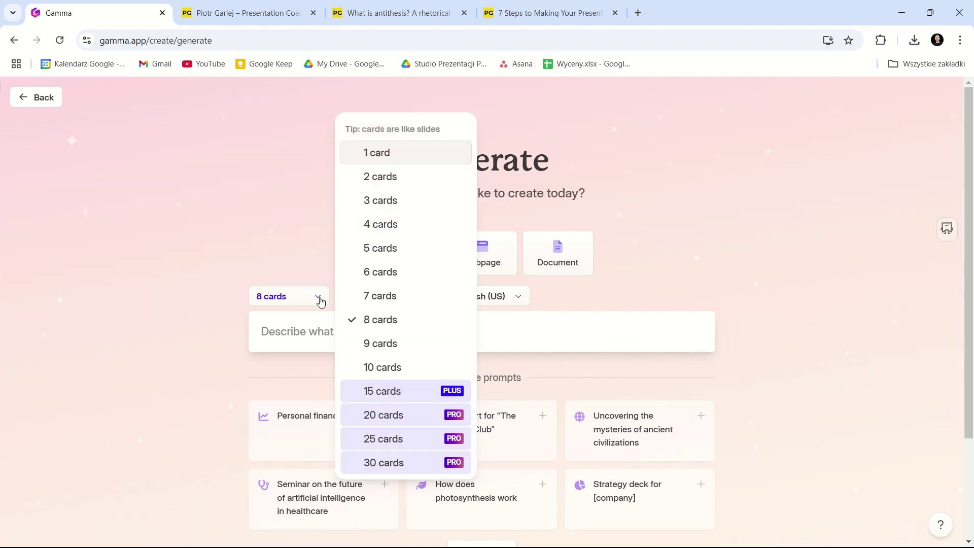
left_click(392, 304)
left_click(416, 304)
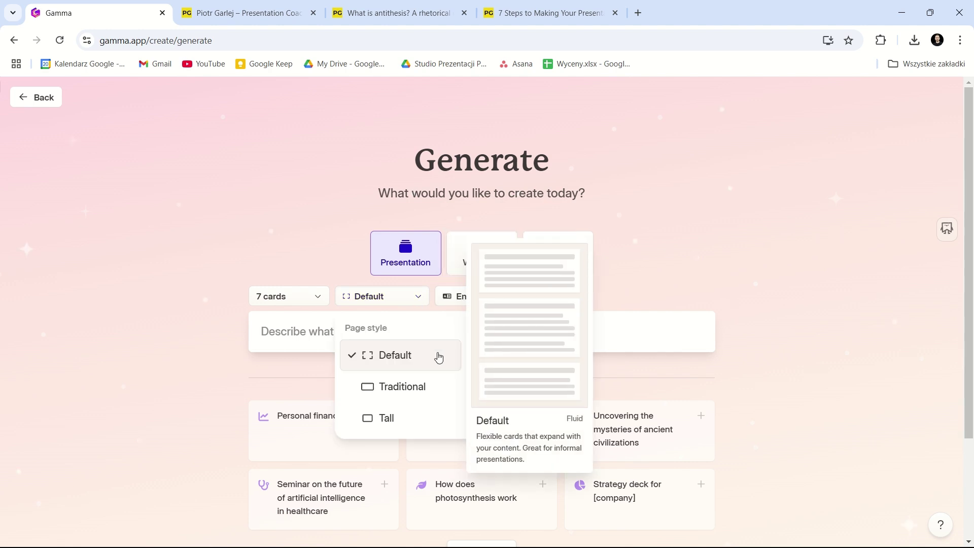
left_click(420, 396)
Step: Enter the prompt on benefits of implementing good communication culture in organizations and generate the outline
left_click(366, 330)
type("Create a presentation on benefits of implementing ")
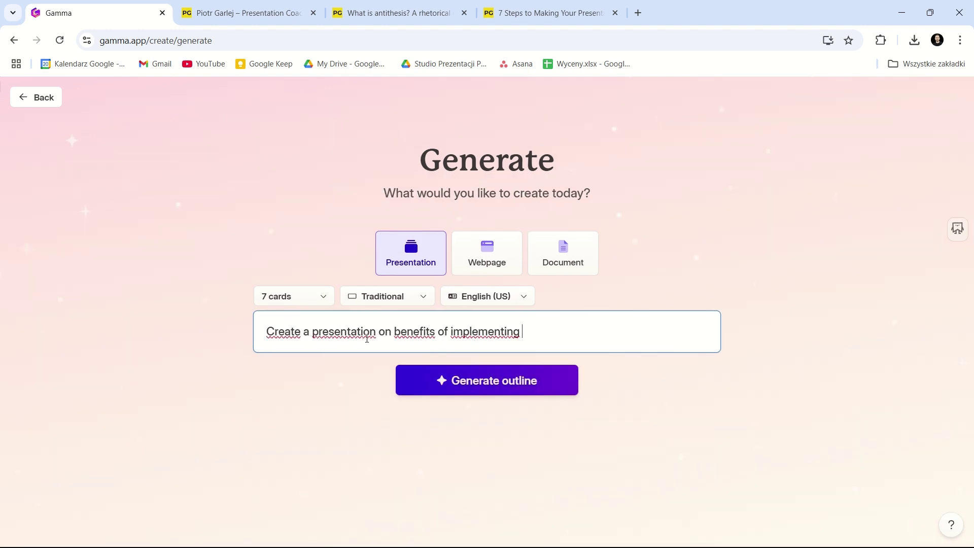
type("good communication culture in organization.")
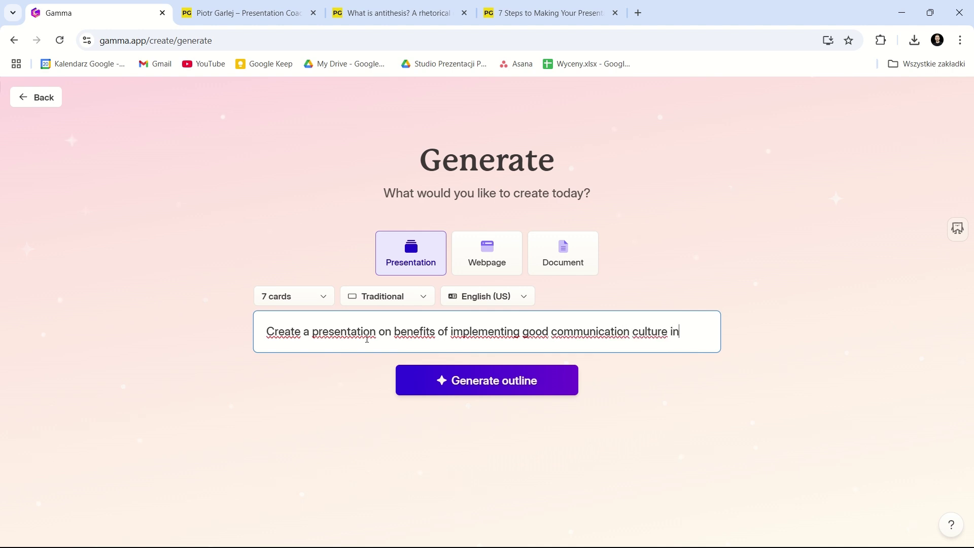
left_click(455, 404)
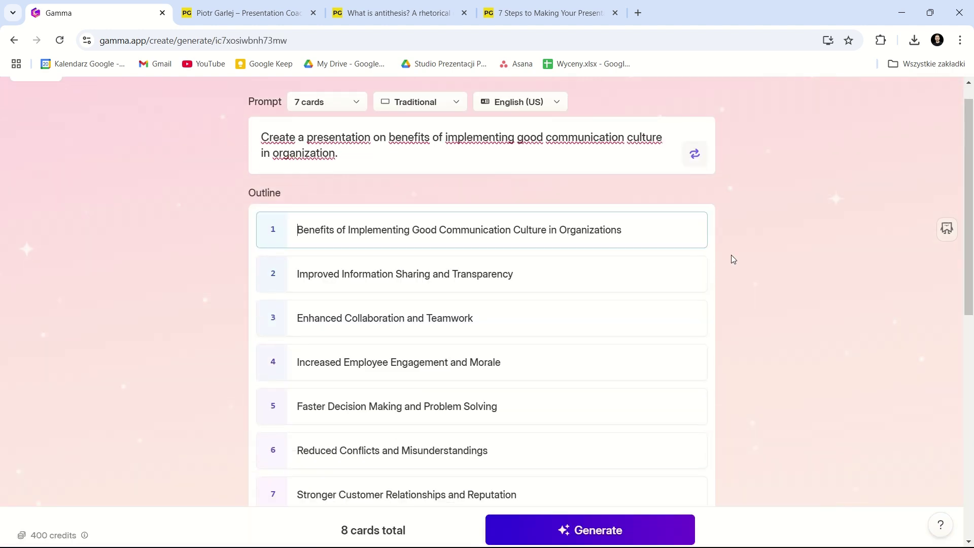
Step: Move Enhanced Collaboration and Teamwork to fourth place and change card 7's 'Reputation' to 'Recognition'
scroll(250, 254, "down", 3)
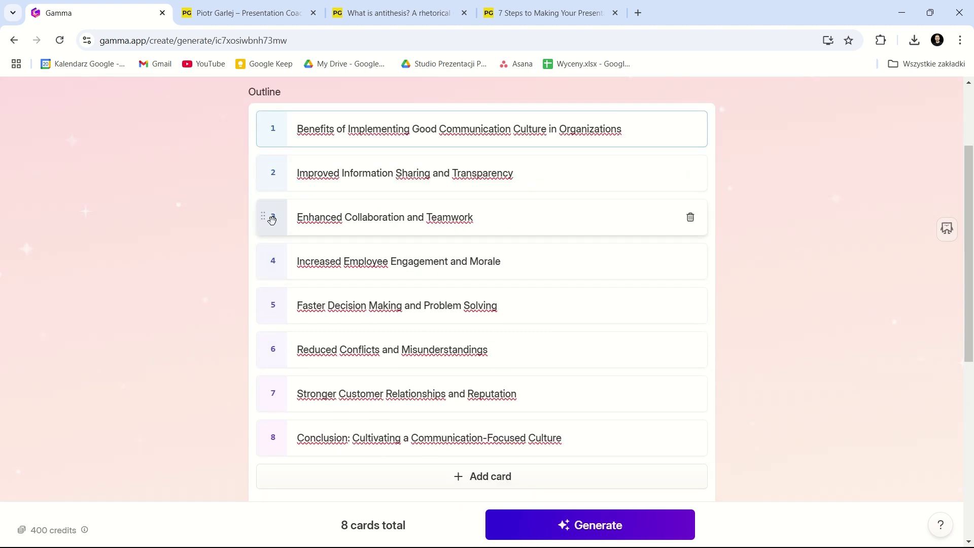
left_click_drag(272, 219, 282, 288)
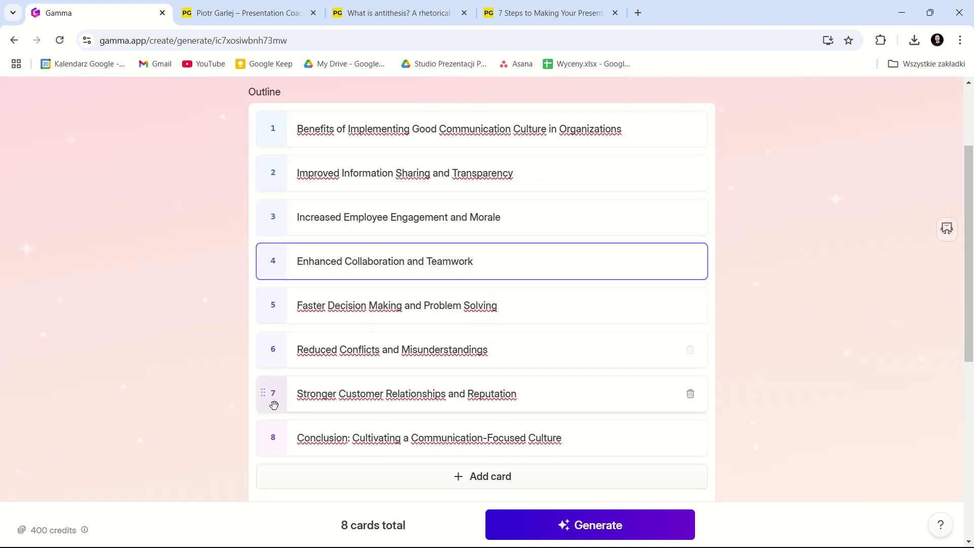
double_click(490, 391)
type("R")
type("ecognition")
Step: Keep AI images and set the image style to 'modern, business, great quality, dark tones'
scroll(494, 391, "down", 2)
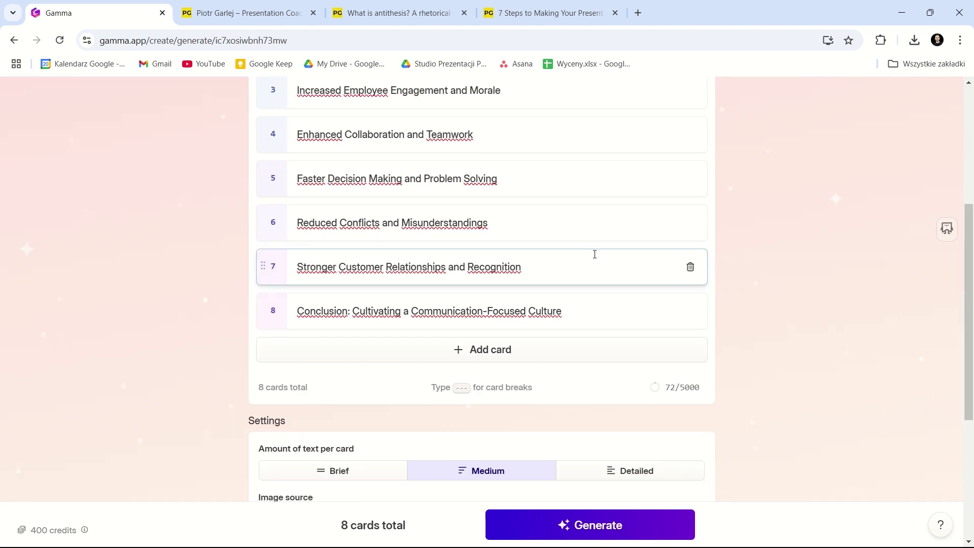
scroll(348, 328, "down", 1)
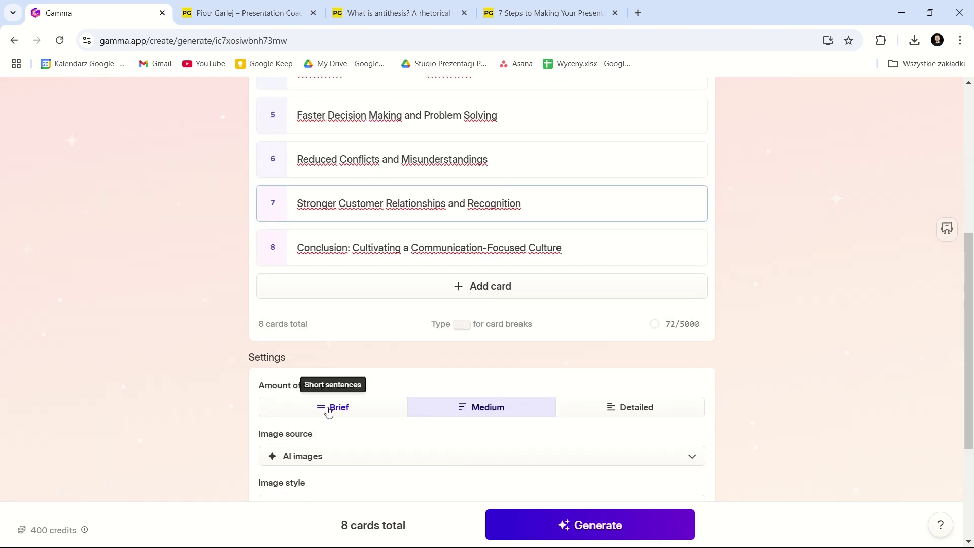
left_click(331, 409)
scroll(336, 406, "down", 2)
left_click(343, 331)
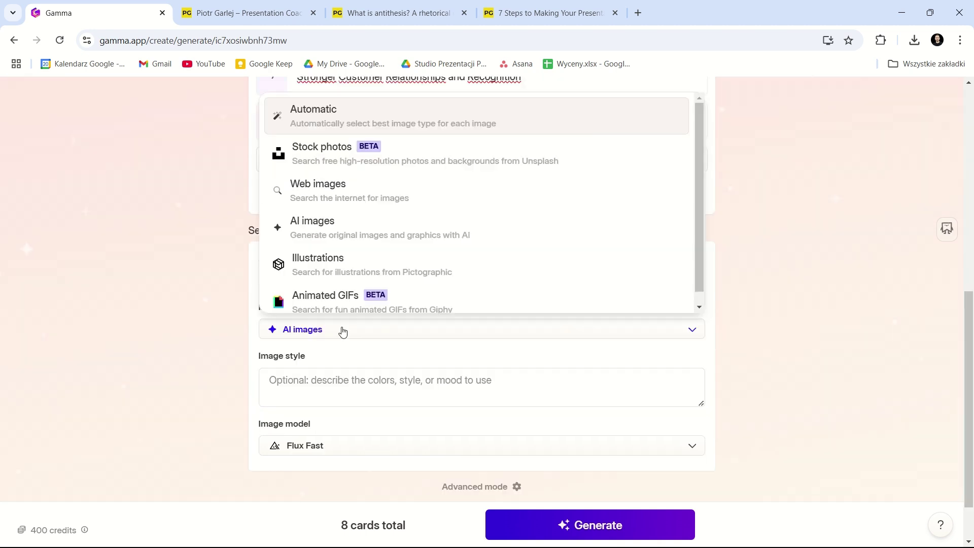
scroll(406, 261, "down", 1)
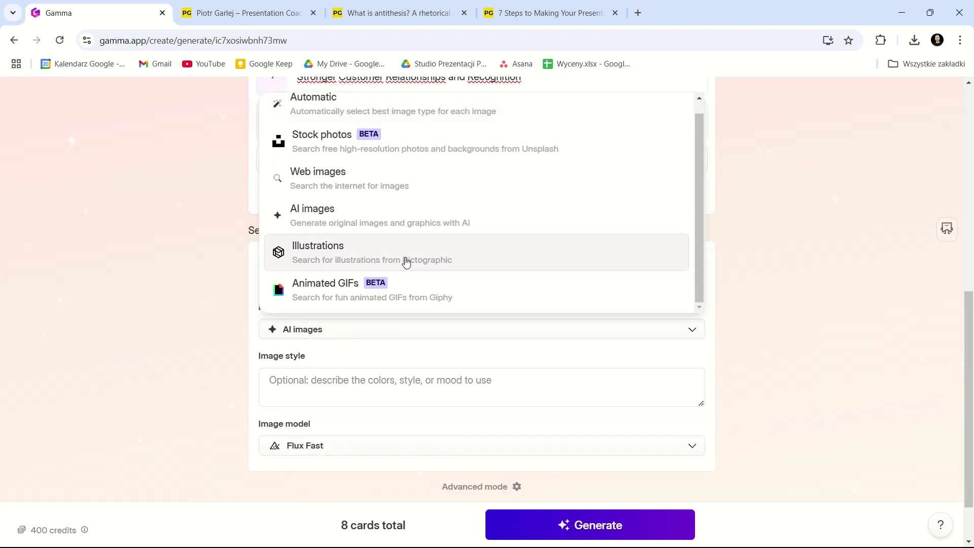
left_click(414, 227)
scroll(406, 304, "down", 1)
left_click(401, 322)
type("modern, business, great quality, dark tones")
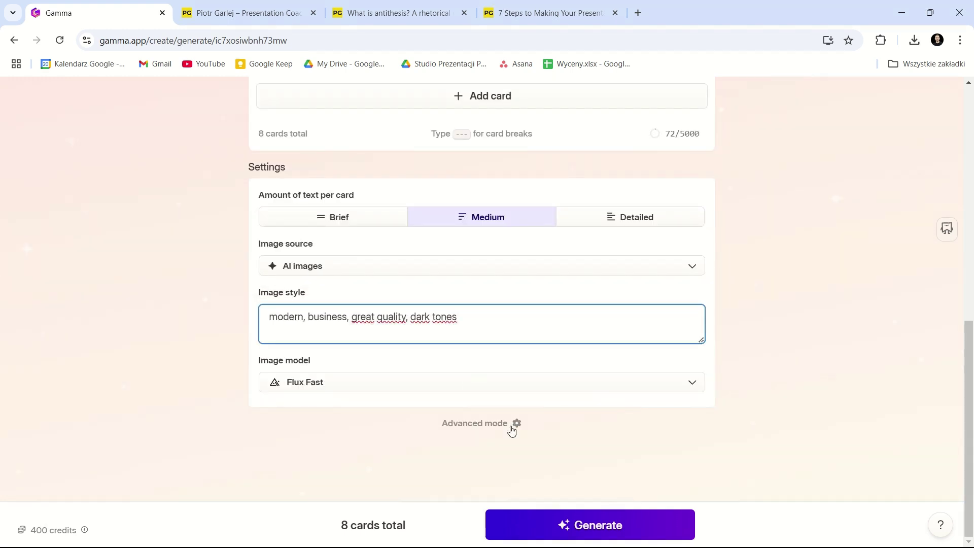
Step: In Advanced mode, target business professionals with an inspirational tone
left_click(512, 427)
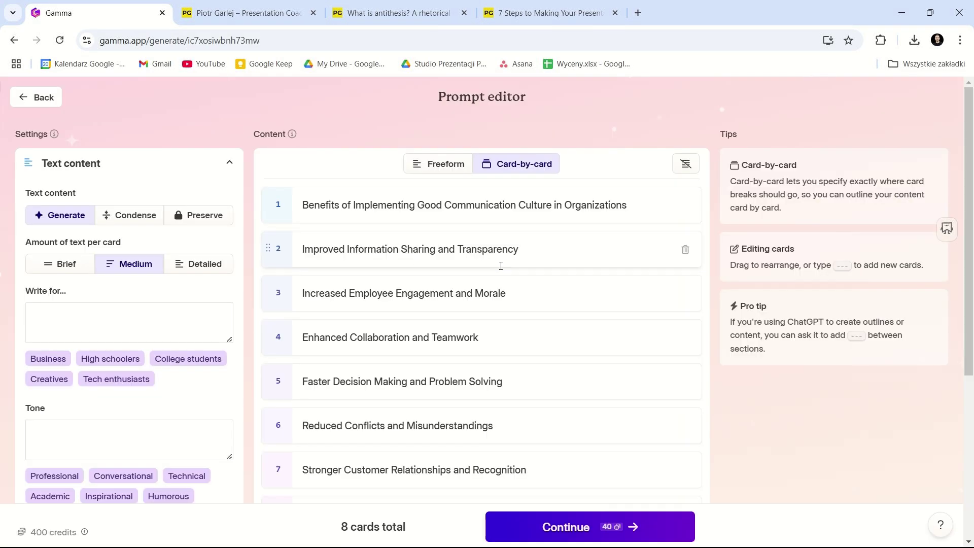
scroll(101, 309, "down", 3)
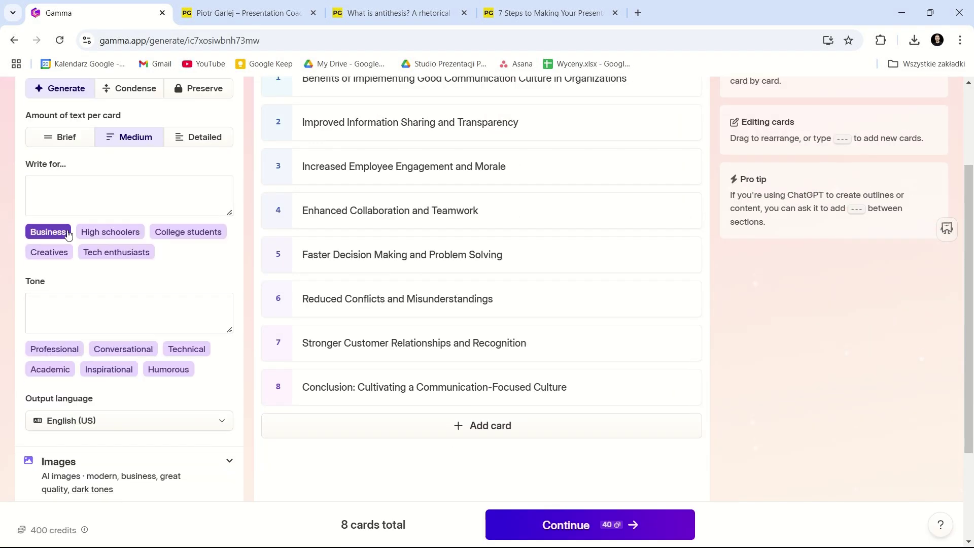
left_click(48, 229)
scroll(90, 295, "down", 1)
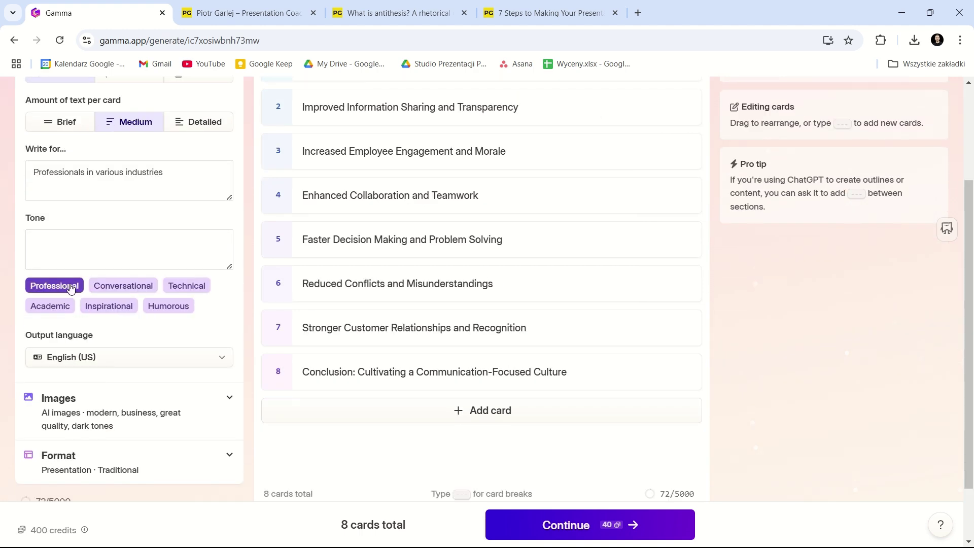
left_click(108, 307)
scroll(107, 319, "down", 1)
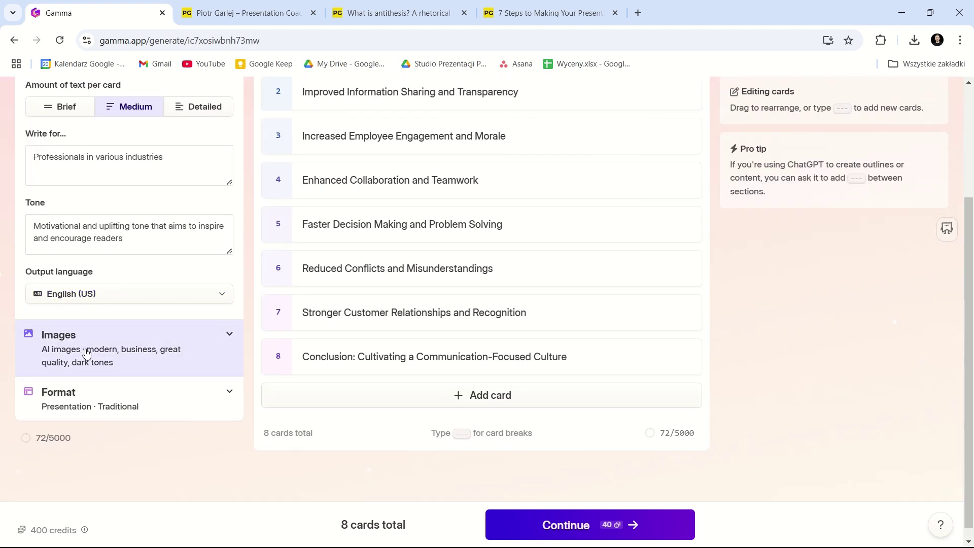
scroll(216, 402, "up", 2)
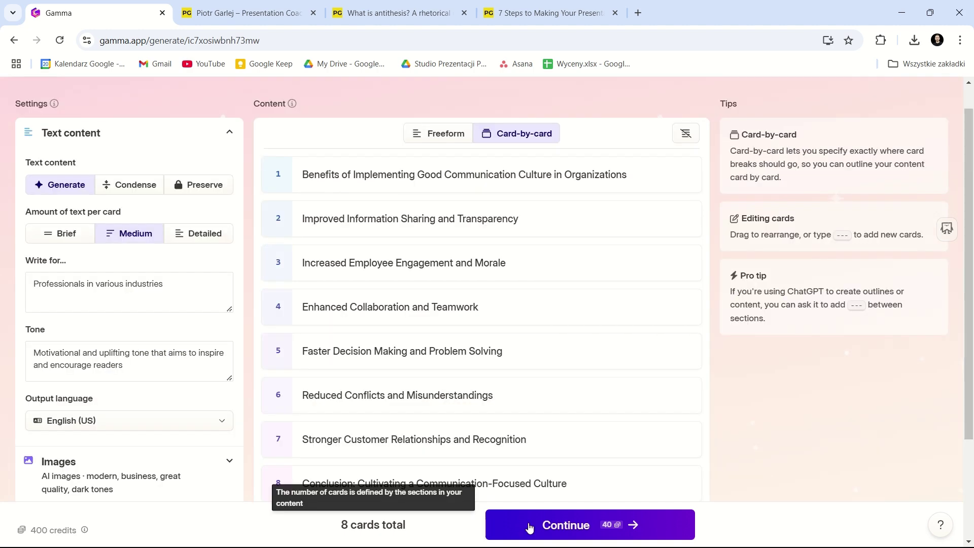
Step: Filter themes to Professional and Colorful, pick Aurora, and generate the deck
left_click(575, 526)
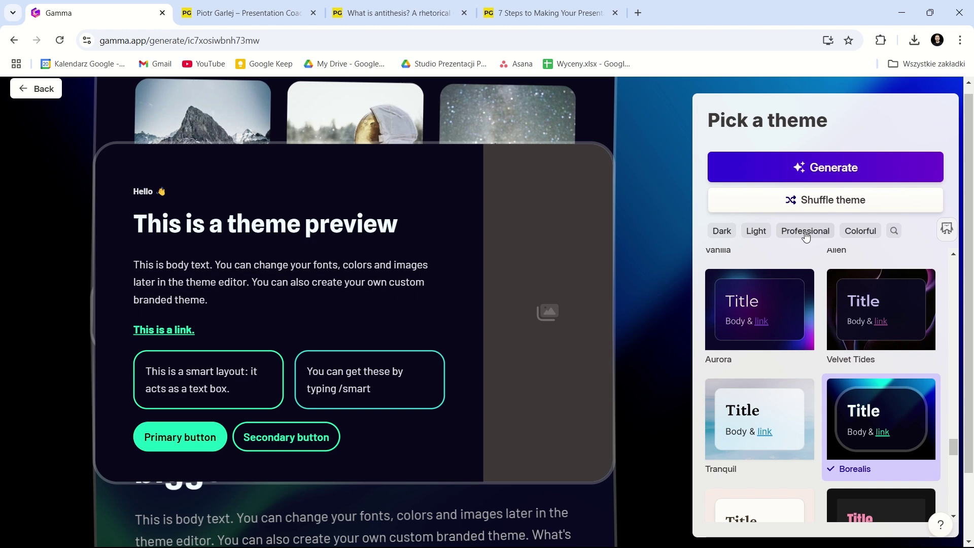
left_click(805, 231)
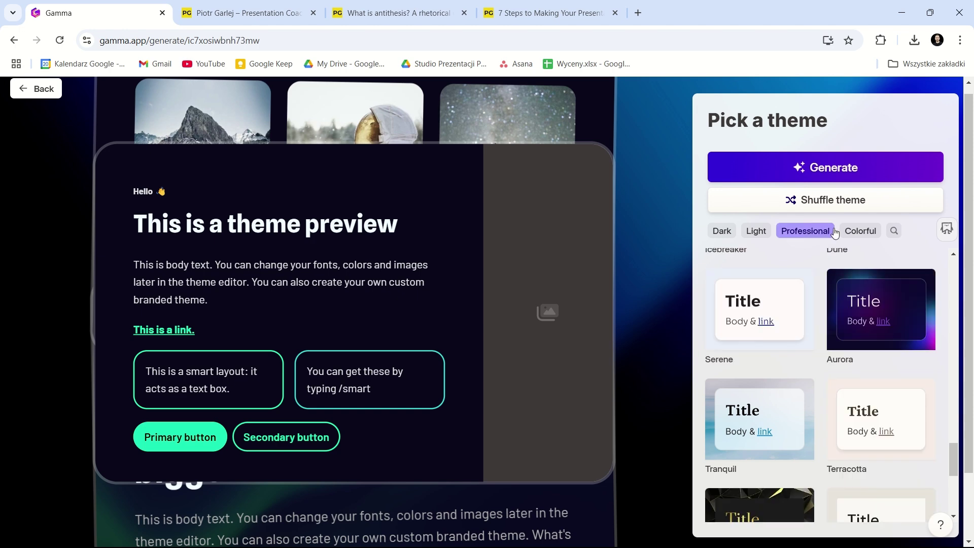
left_click(860, 231)
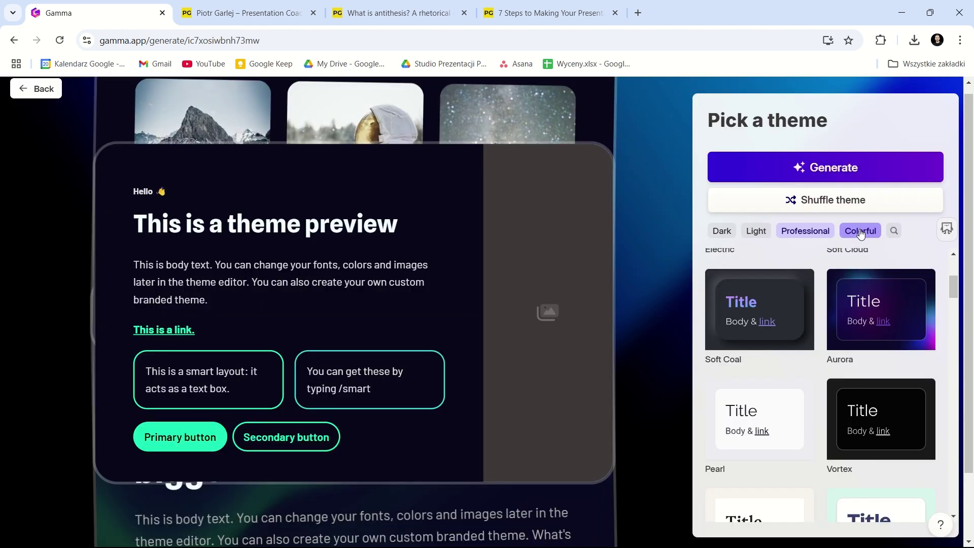
left_click(894, 299)
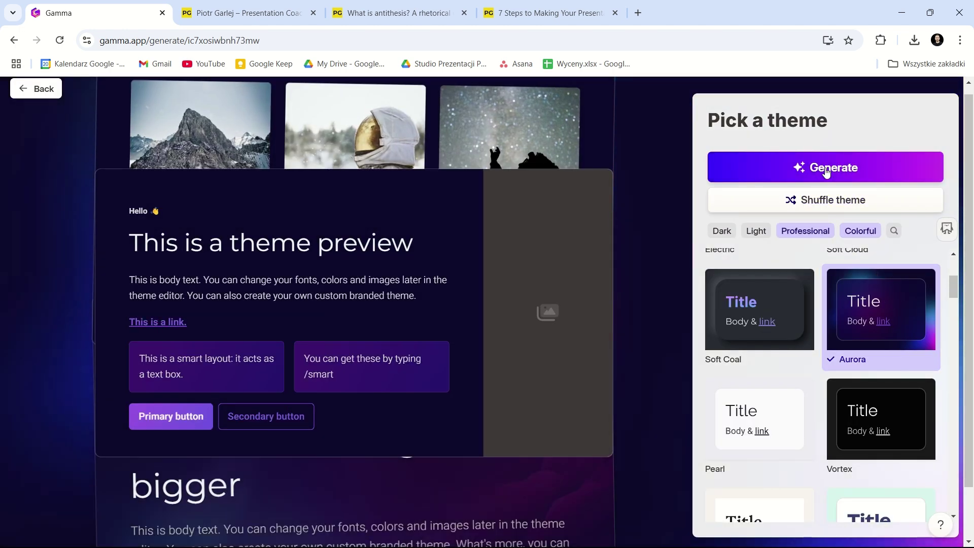
left_click(837, 173)
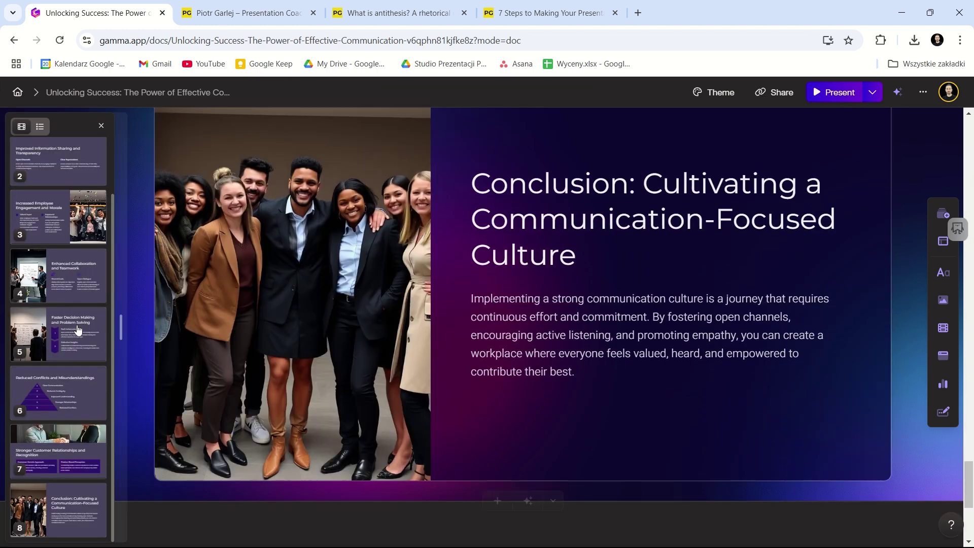
Step: Change card 5's points to 'Superb Information Flow' and 'Collective Insights and Aha Moments', then view card 3
left_click(72, 302)
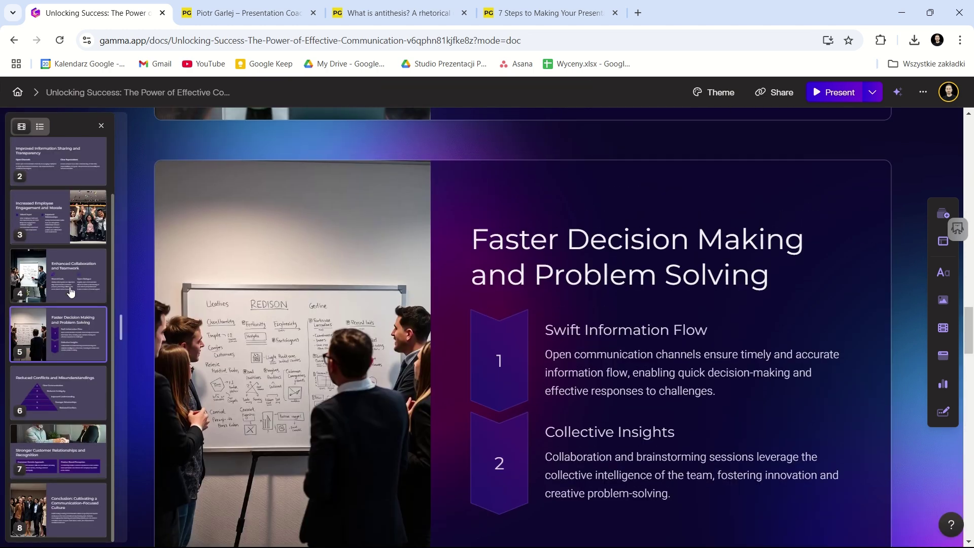
double_click(566, 330)
type("Superb")
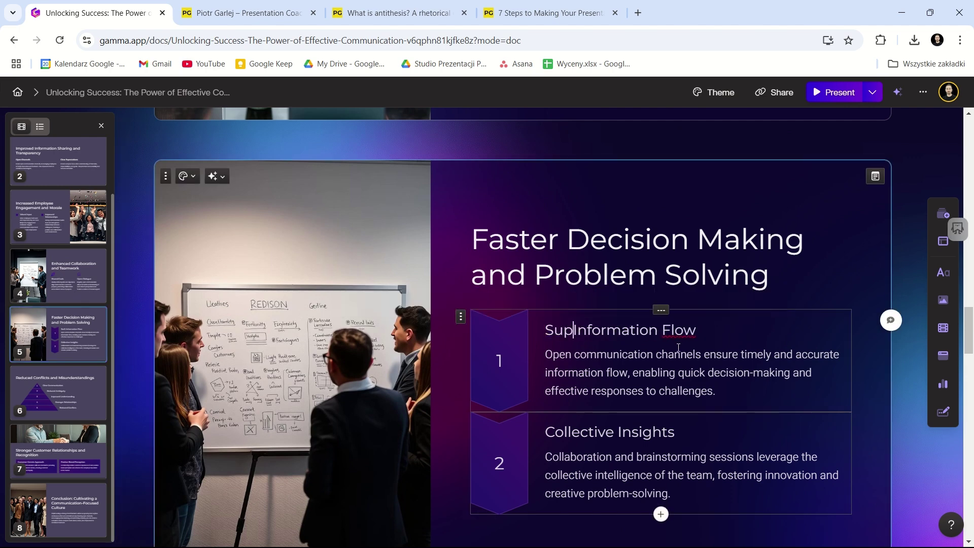
scroll(710, 360, "down", 1)
left_click(730, 372)
type("and")
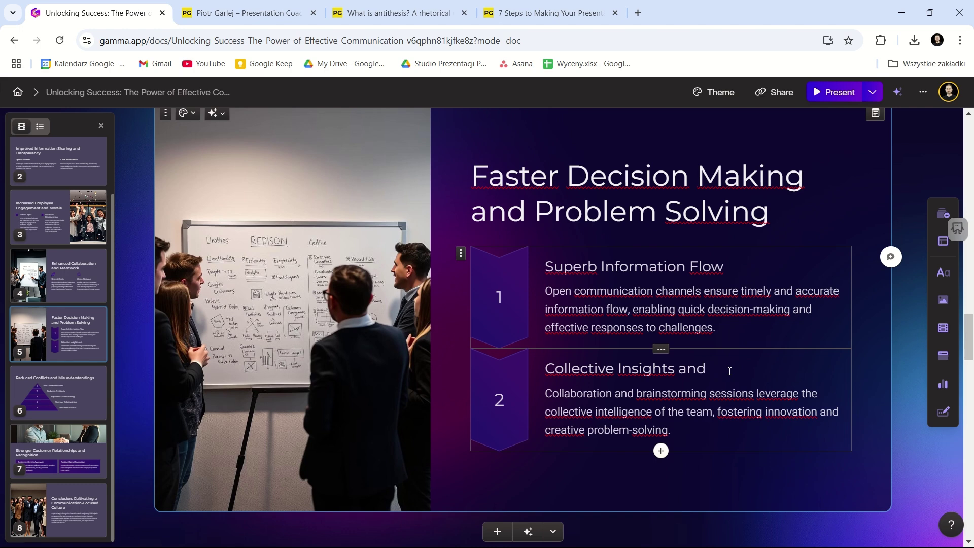
type(" Aha Moments")
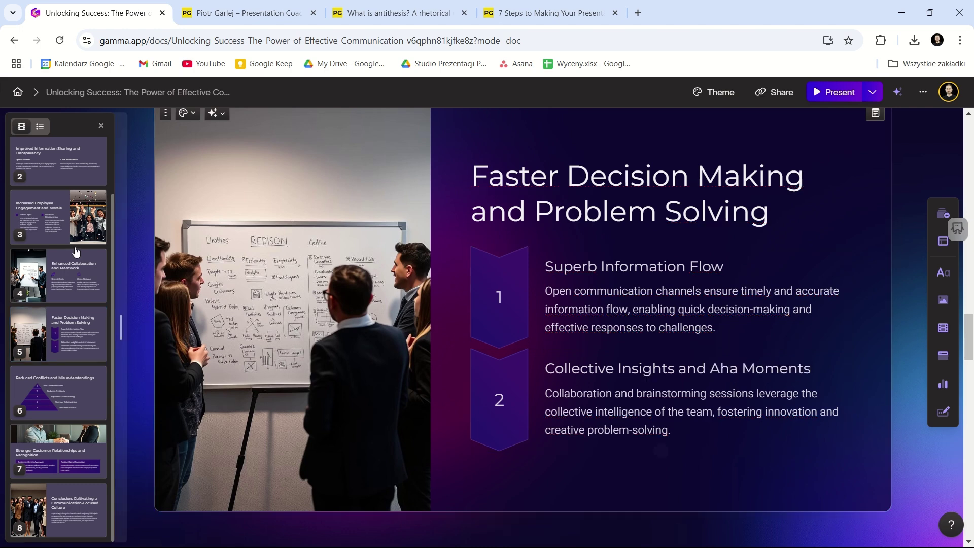
left_click(75, 251)
left_click(58, 218)
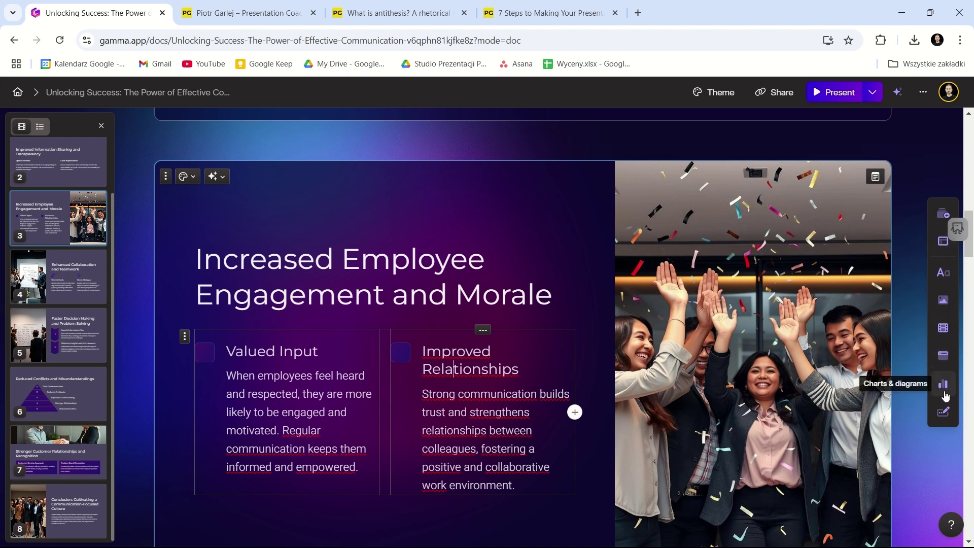
Step: Shorten card 3's text with Edit with AI and export the deck to PowerPoint
left_click(217, 179)
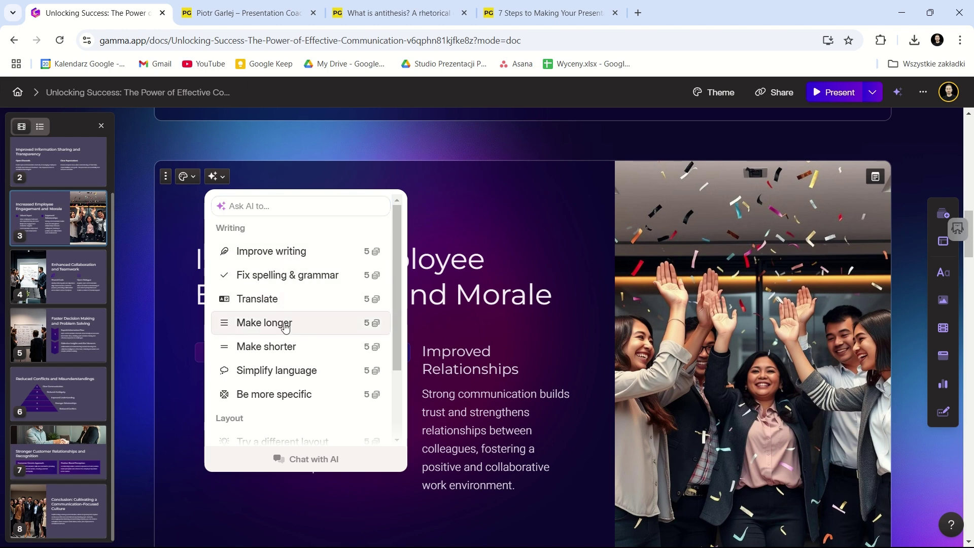
left_click(290, 347)
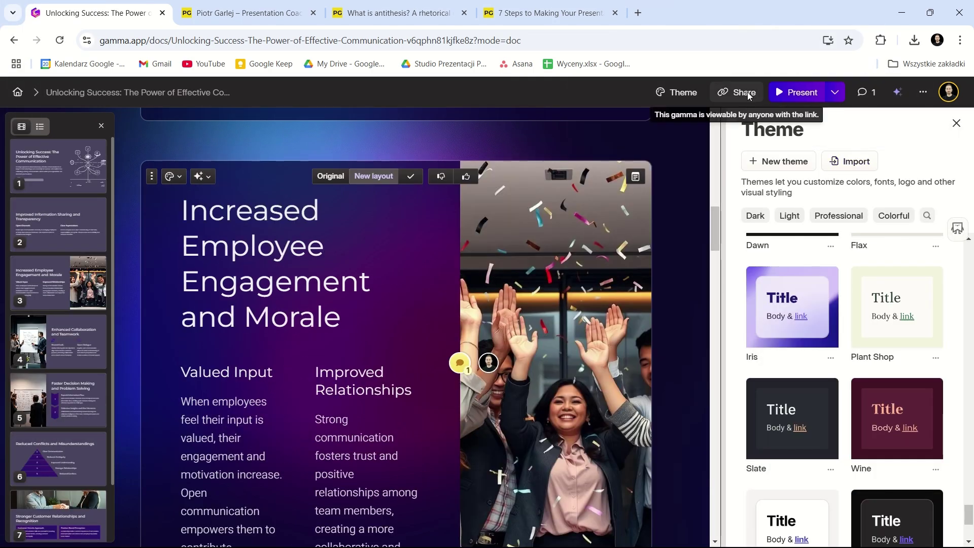
left_click(753, 96)
left_click(366, 223)
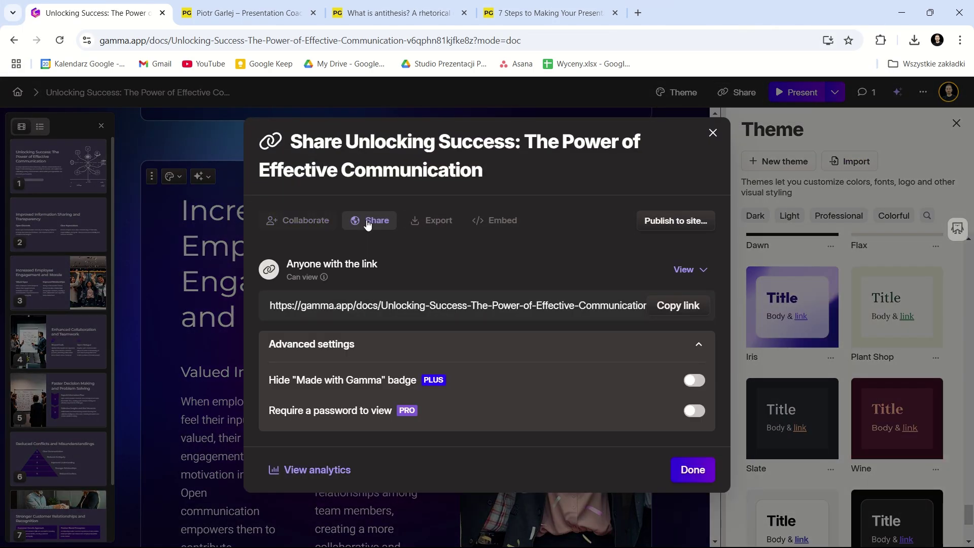
left_click(432, 223)
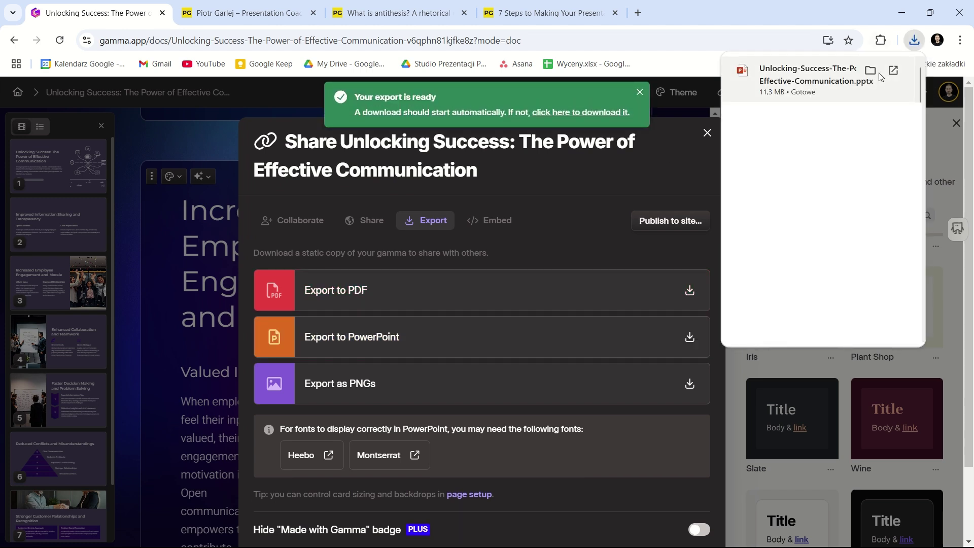
Step: Open the downloaded .pptx in PowerPoint and select its title and intro text
left_click(870, 70)
double_click(401, 248)
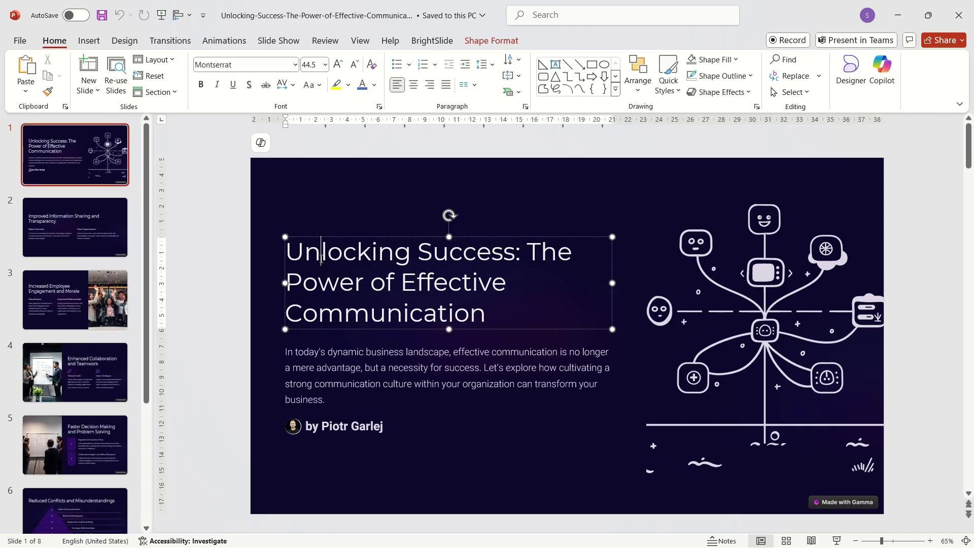
triple_click(322, 255)
left_click(418, 367)
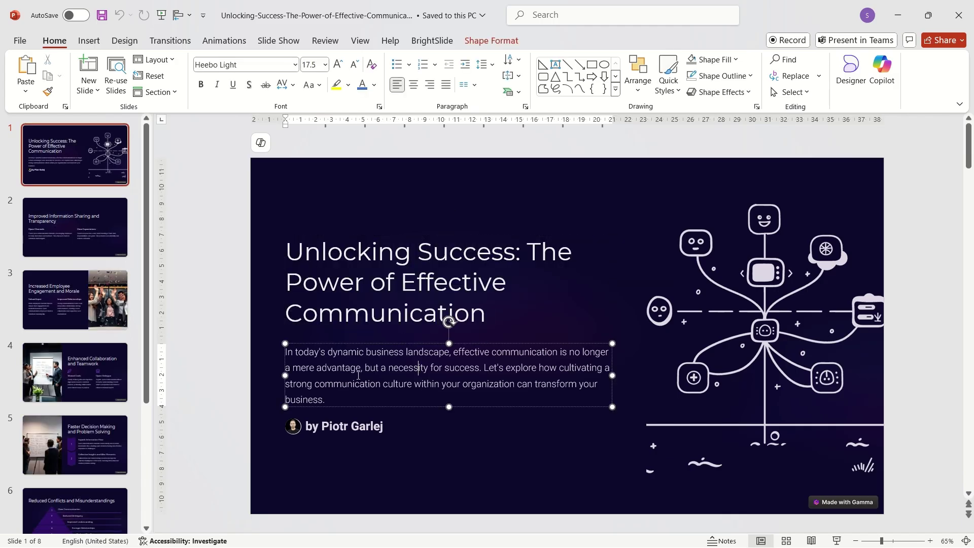
Step: Ask Copilot to create a presentation about benefits of good communication culture in a company
left_click_drag(359, 375, 285, 352)
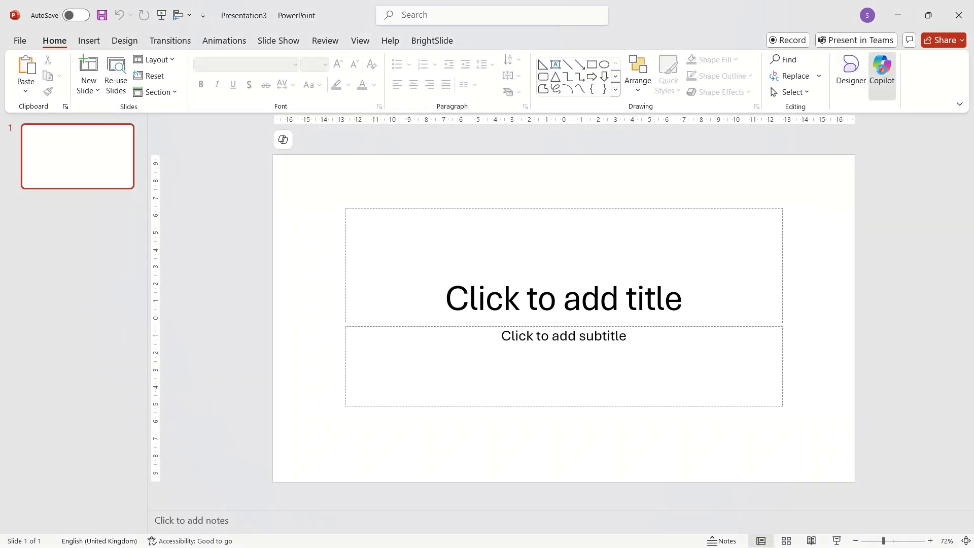
left_click(881, 71)
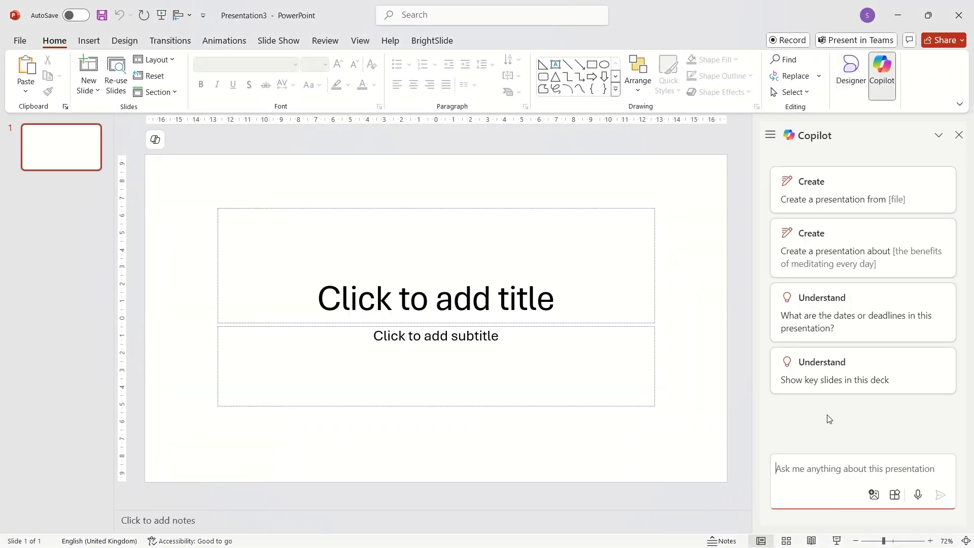
left_click(898, 258)
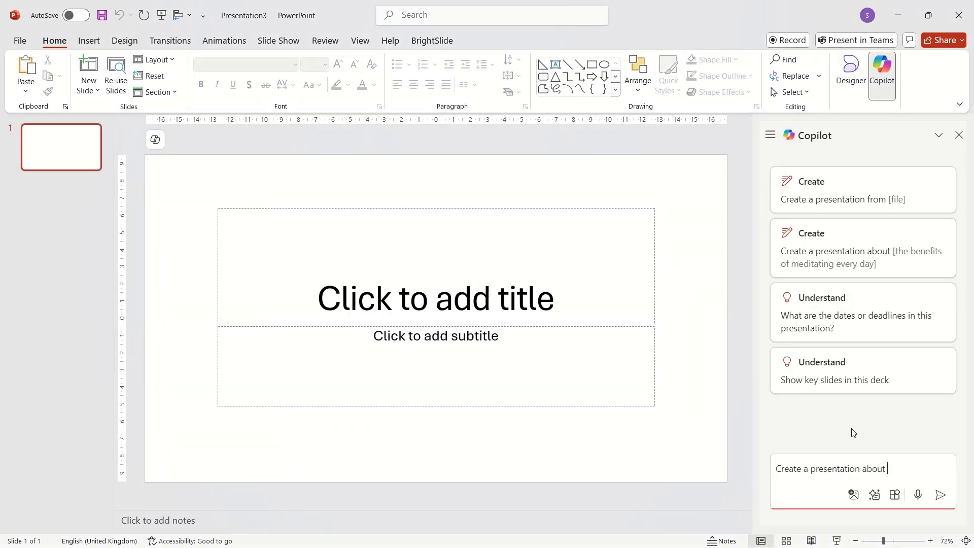
type("benefits of good communication culture in a company.")
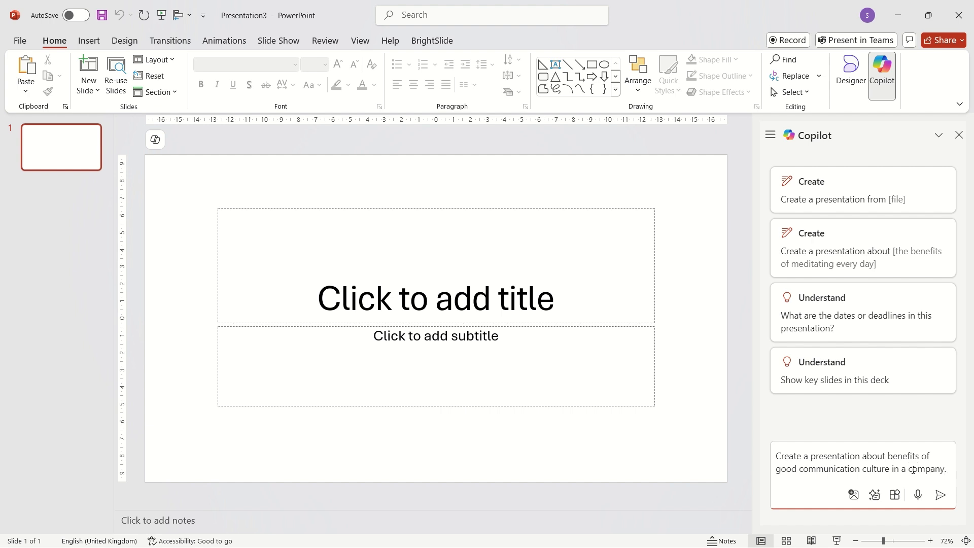
left_click(940, 494)
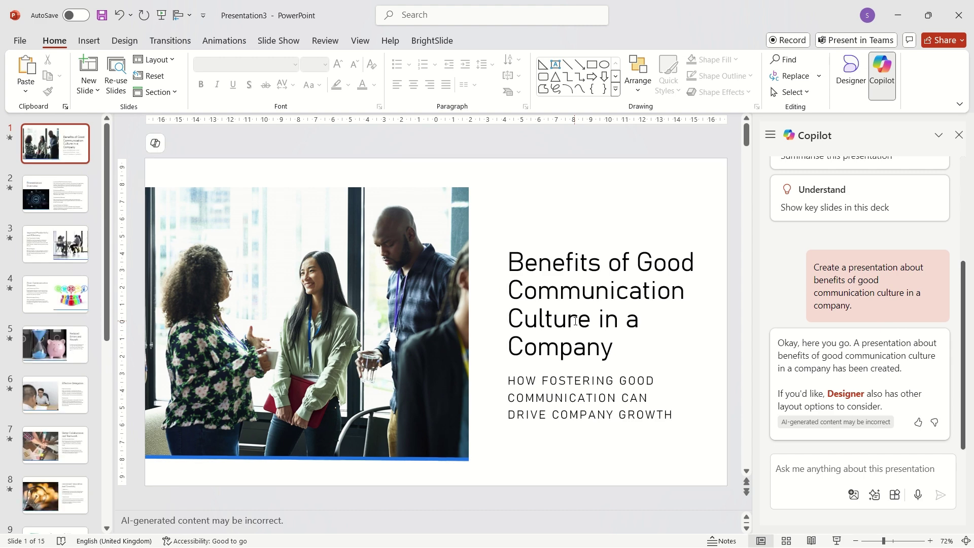
Step: Page through the generated 15-slide deck, ending on slide 12, Healthy Work Environment
left_click(83, 198)
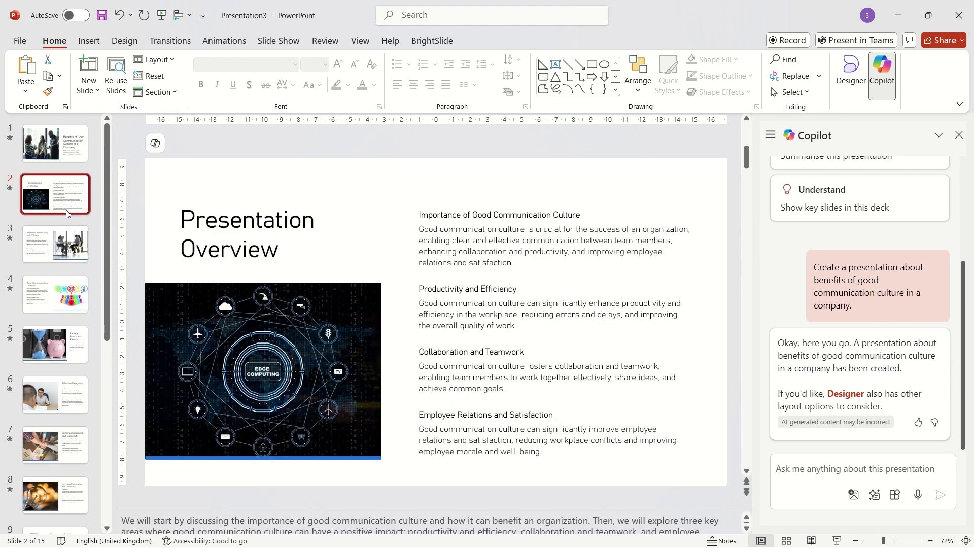
left_click(57, 246)
left_click(59, 290)
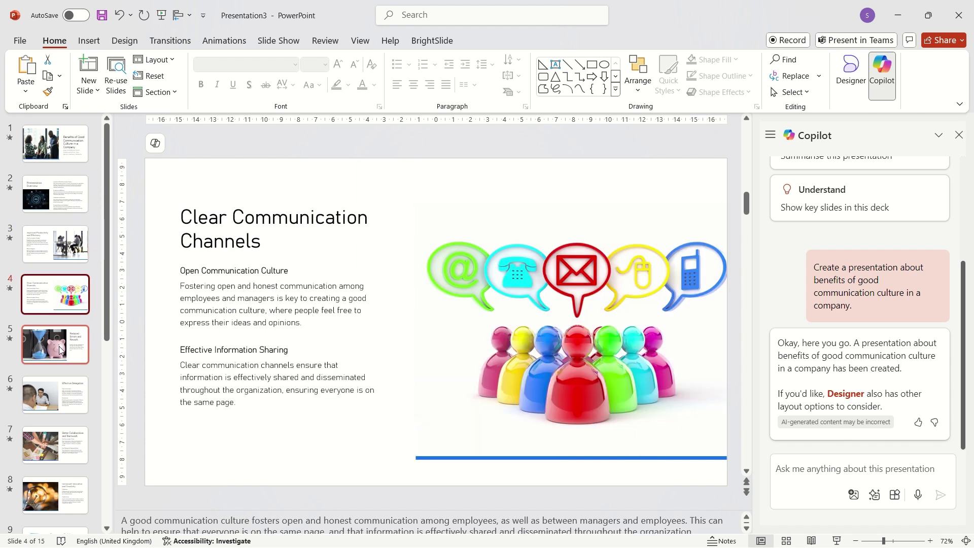
left_click(57, 351)
left_click(55, 399)
left_click(58, 434)
key("Down")
key("Down")
key("Down")
key("Down")
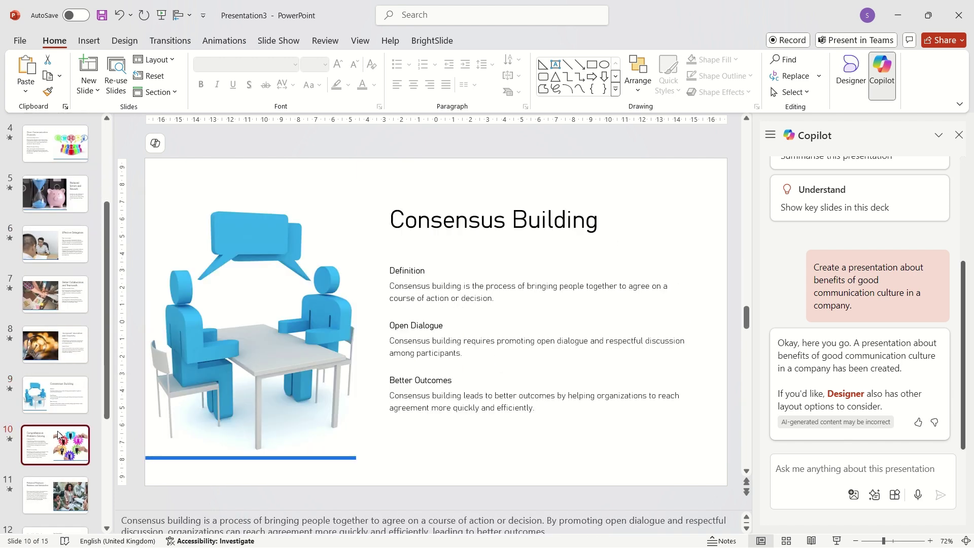
key("Down")
key("Down")
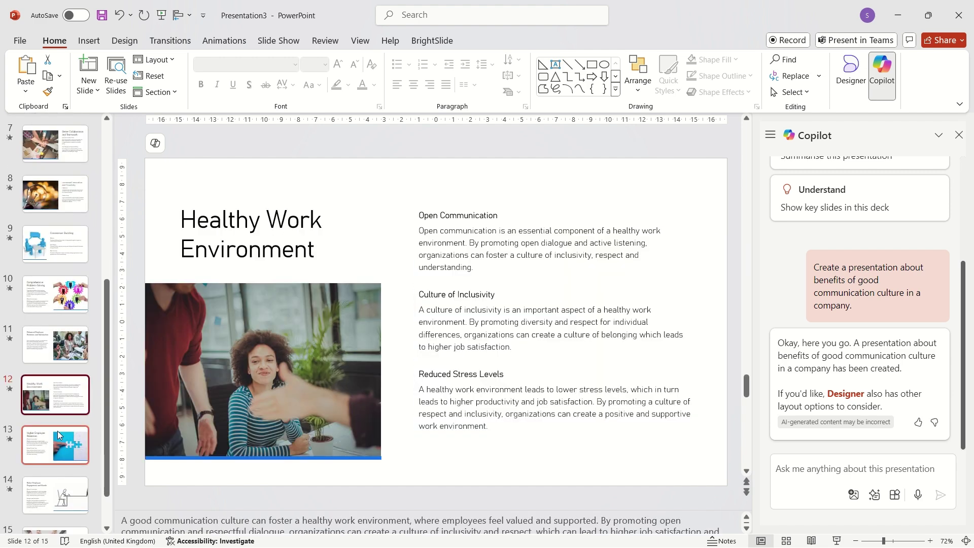
key("Down")
key("Down")
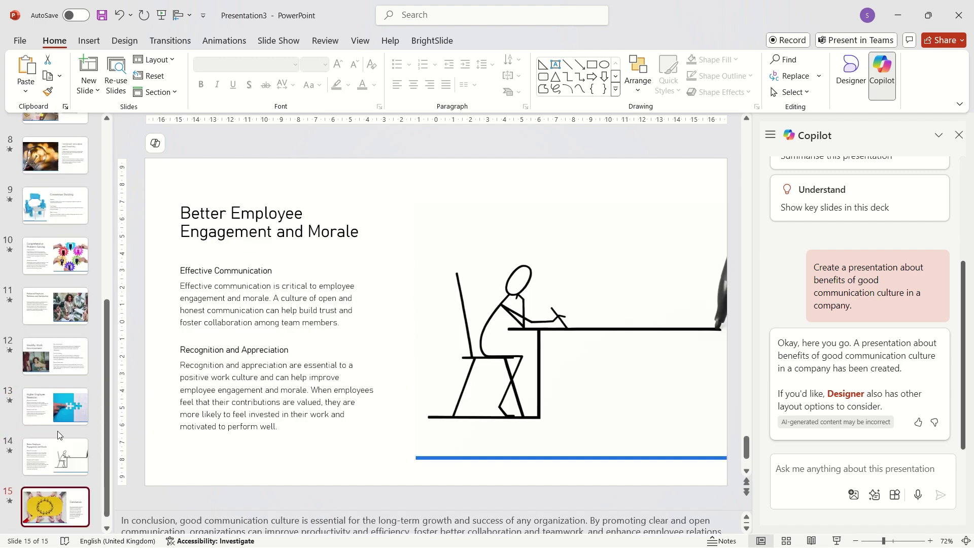
key("Up")
key("Up")
key("Up")
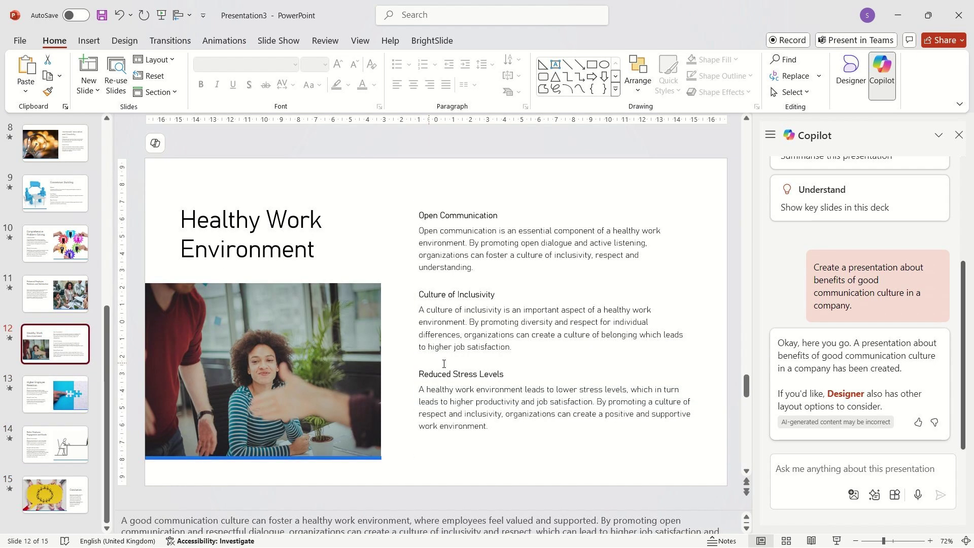
Step: Ask Copilot 'Please shorten the text on this slide' for the Healthy Work Environment slide
left_click(477, 336)
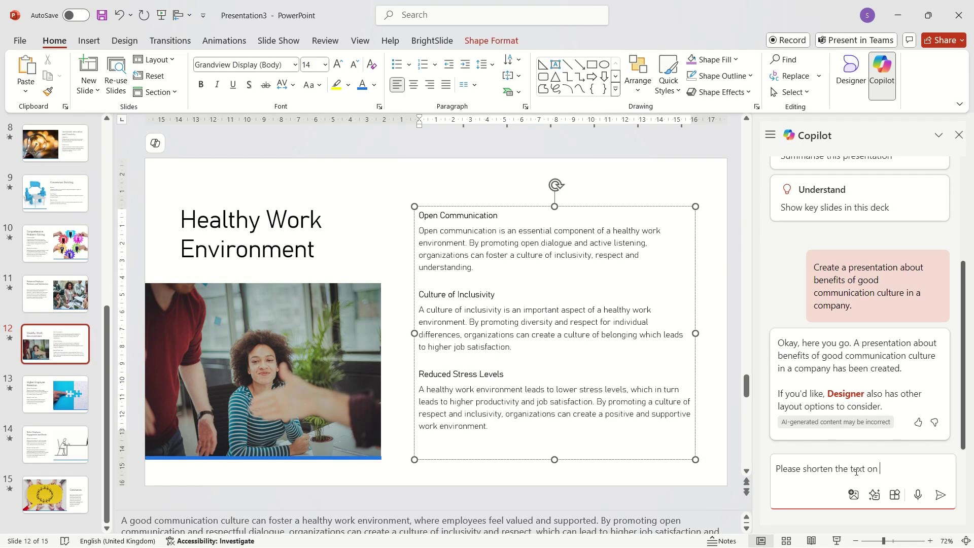
key("Return")
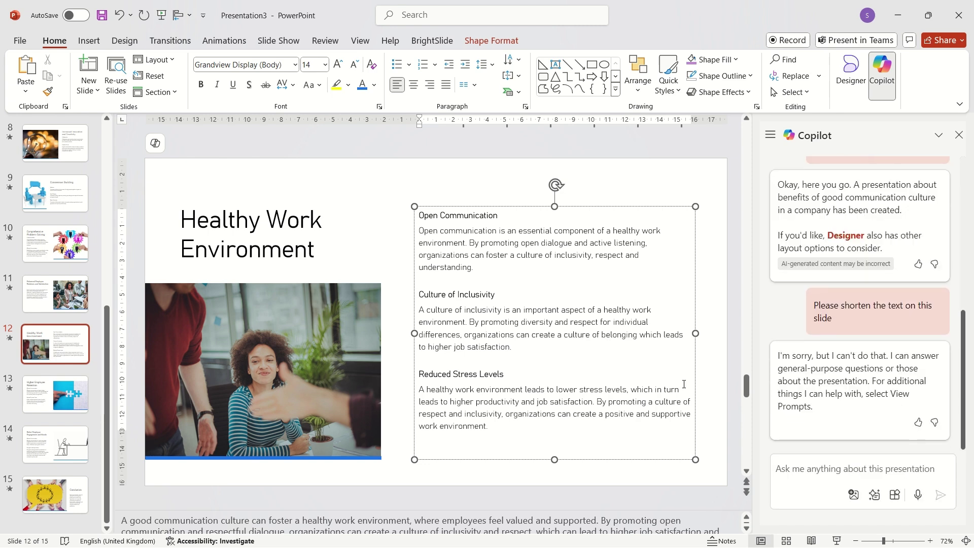
left_click(148, 182)
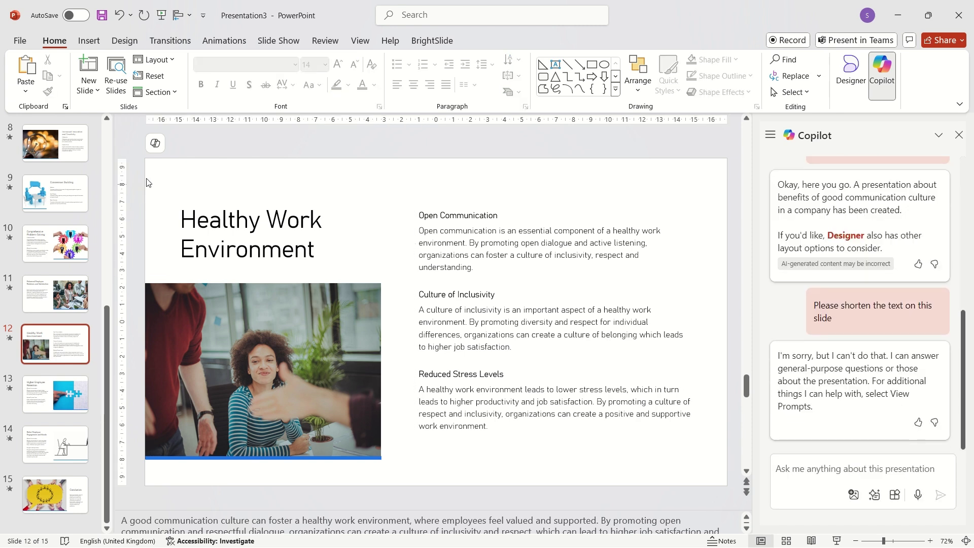
left_click(156, 143)
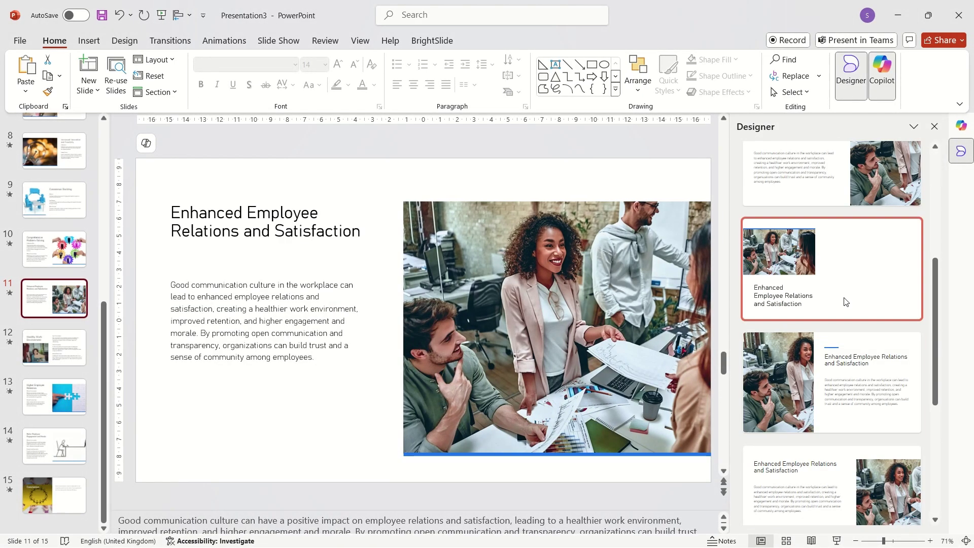
Step: Try Designer ideas on slide 11, settling on title on top, picture left, paragraph right
left_click(844, 302)
scroll(850, 401, "down", 1)
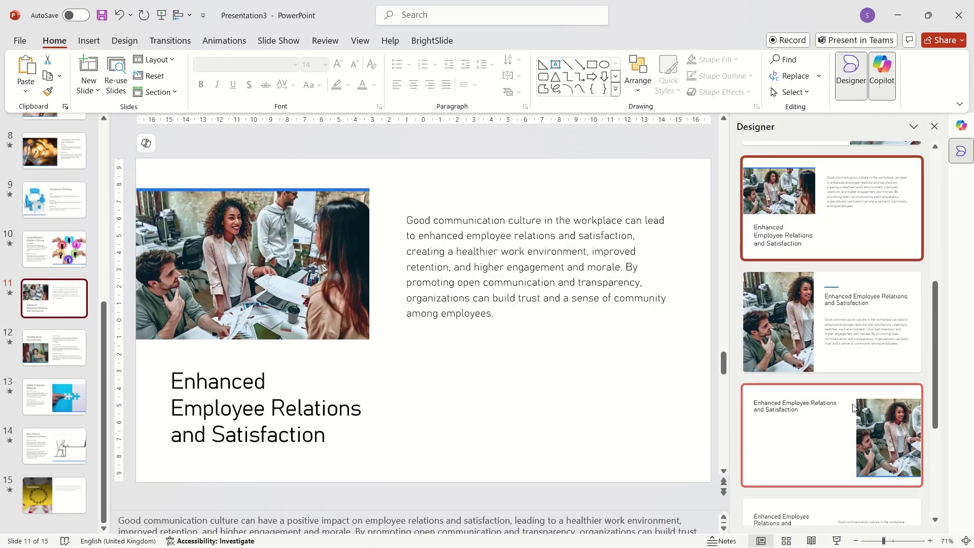
left_click(856, 418)
scroll(843, 456, "down", 3)
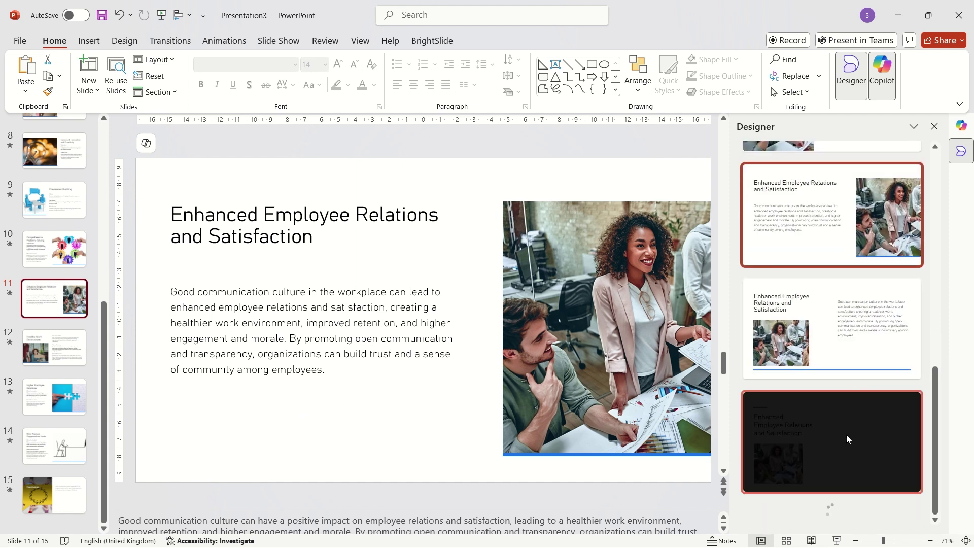
scroll(842, 431, "down", 2)
left_click(839, 447)
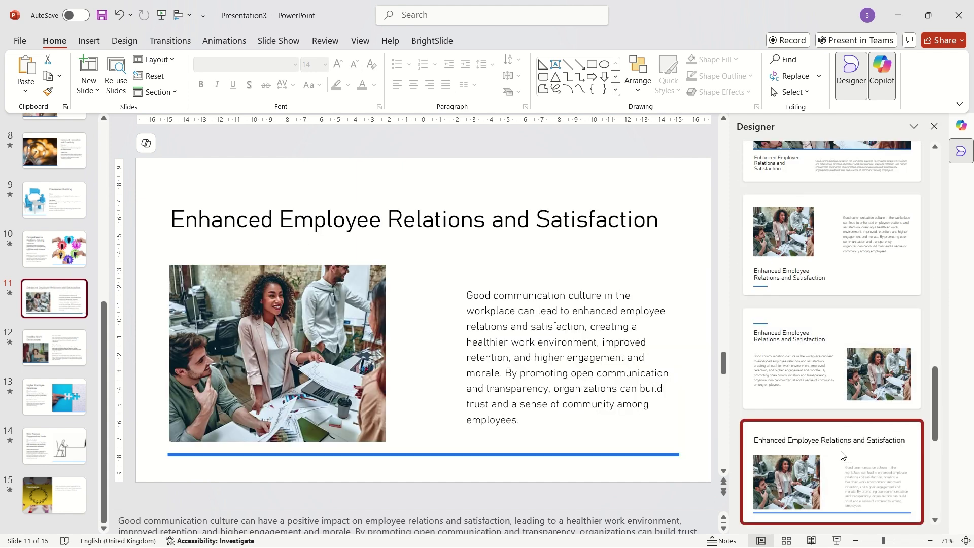
scroll(573, 463, "up", 1)
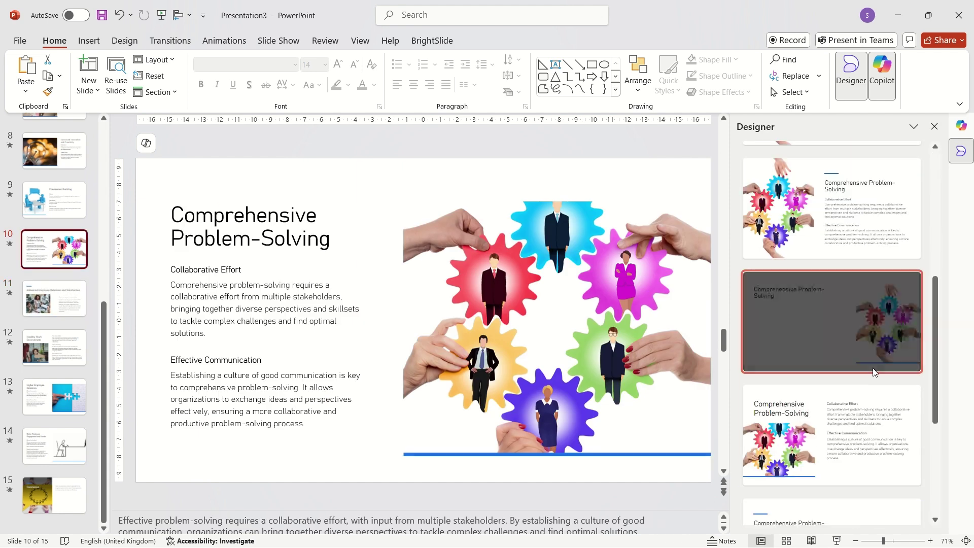
left_click(650, 315)
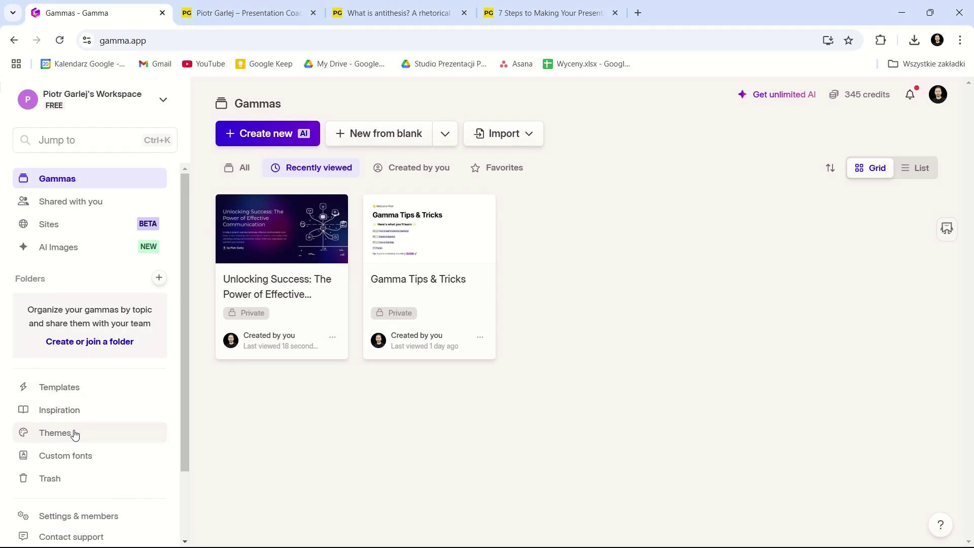
Step: Go to Gamma's Themes page and start a new theme
left_click(74, 434)
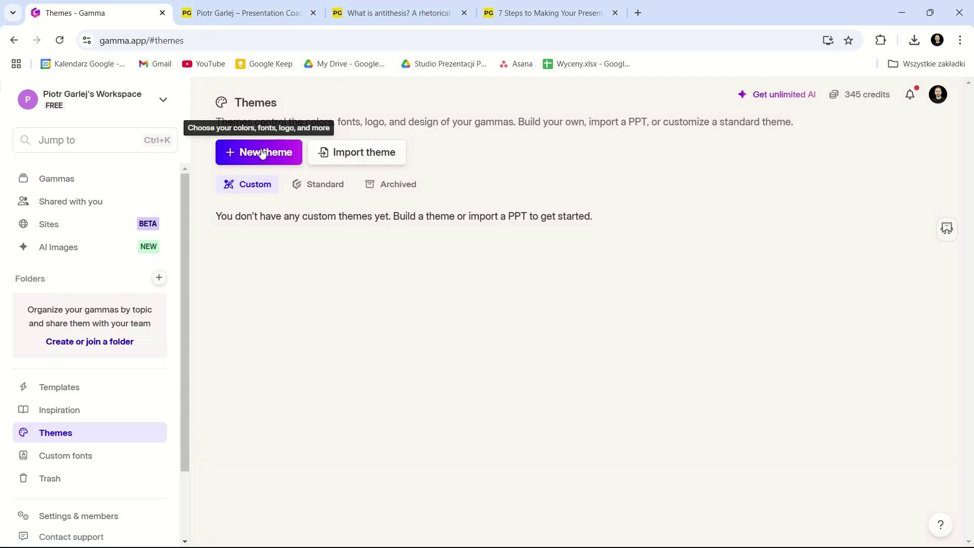
left_click(263, 153)
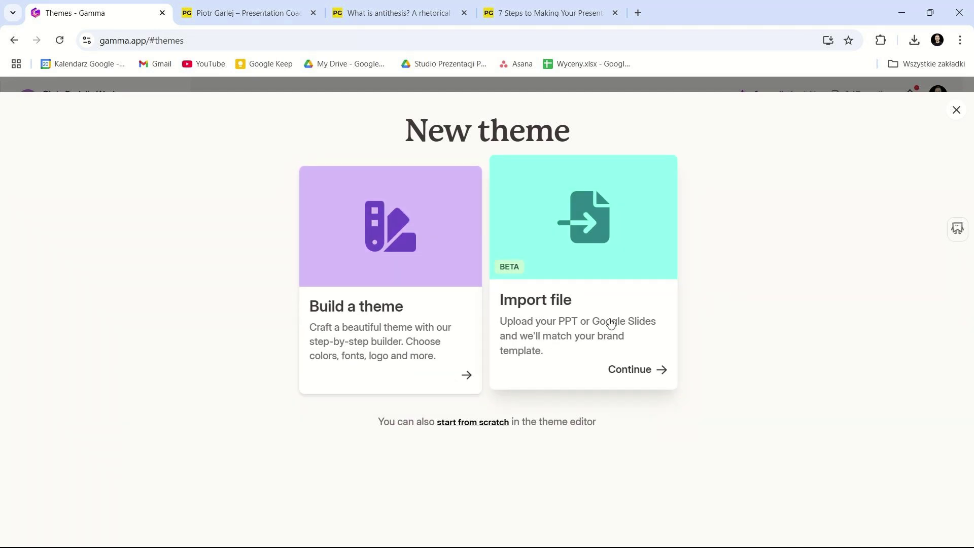
Step: Import a theme from Template example.pptx and check its page background colour
left_click(624, 349)
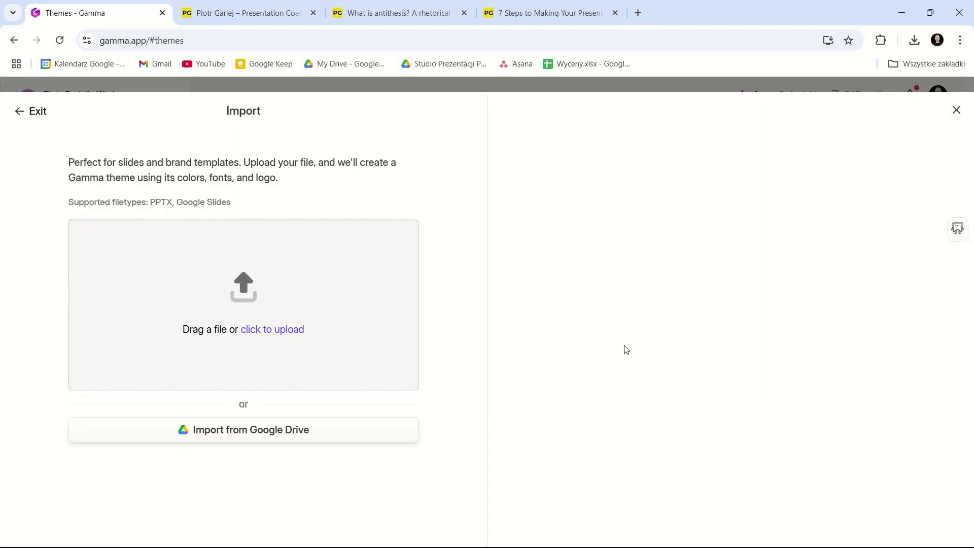
left_click(277, 333)
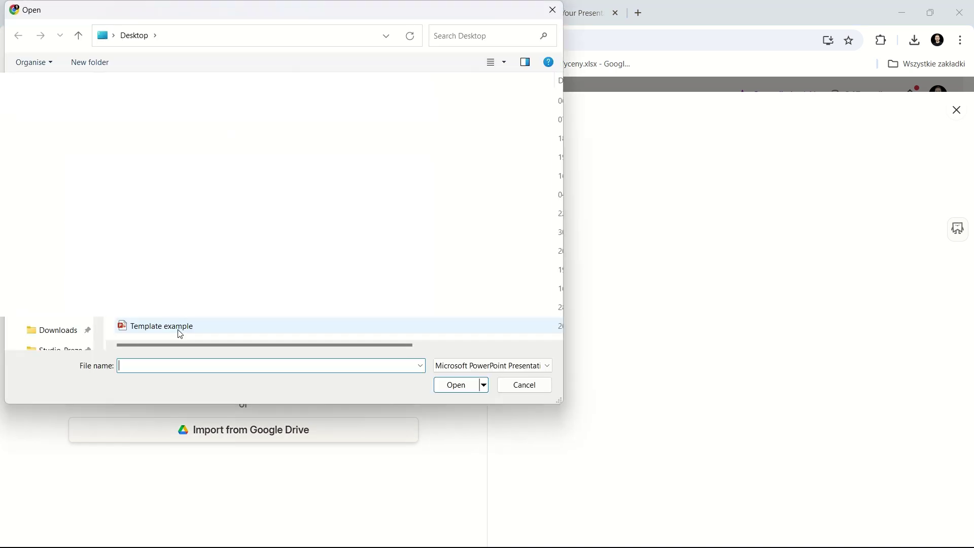
double_click(159, 328)
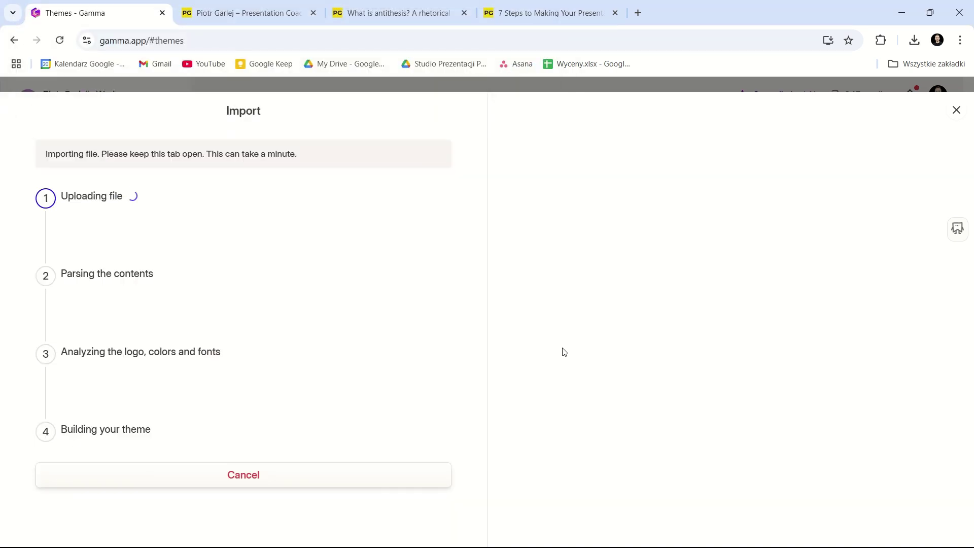
scroll(324, 355, "down", 1)
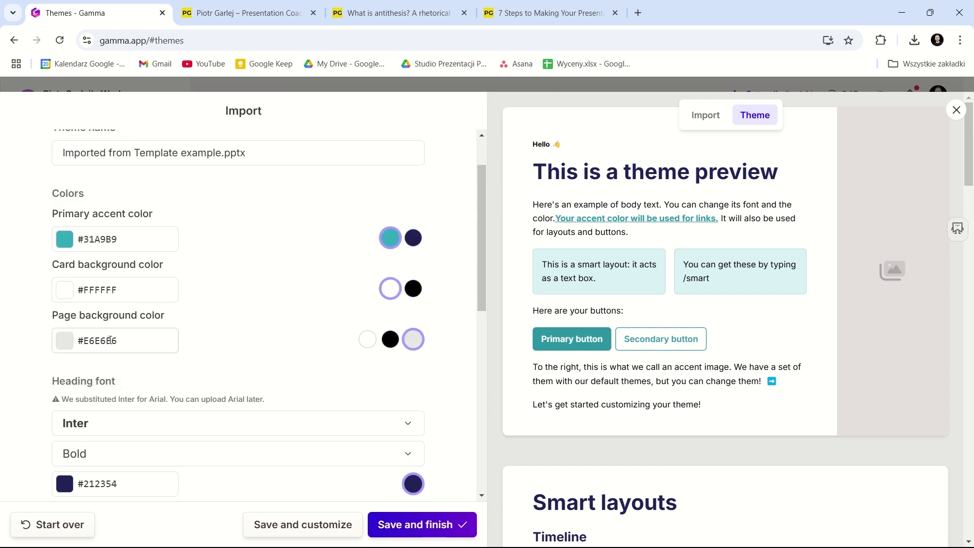
left_click(113, 340)
left_click(197, 336)
Step: Set the theme's heading font to Playfair Display and body font to Poppins
scroll(136, 405, "down", 3)
left_click(136, 238)
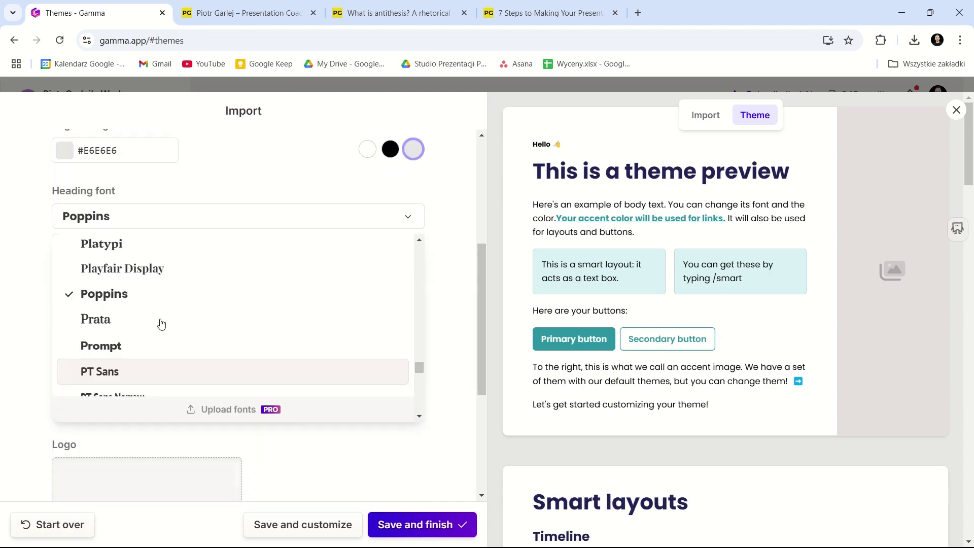
left_click(148, 268)
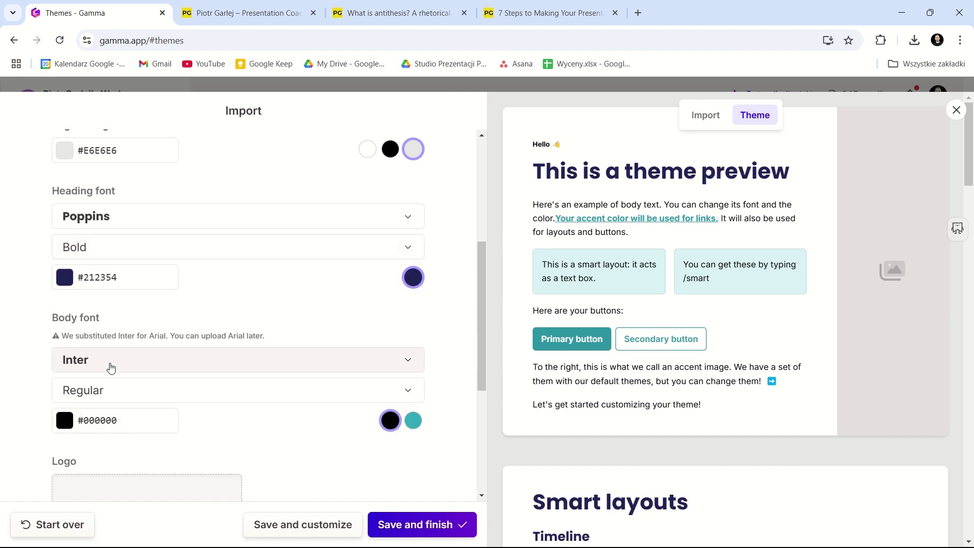
left_click(111, 367)
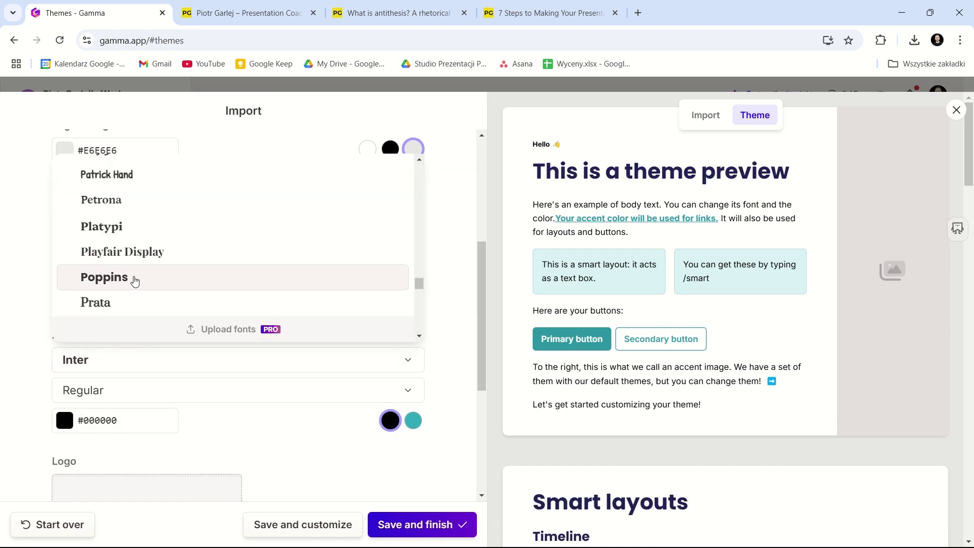
left_click(135, 281)
Step: Upload the logo image into the theme and save it
scroll(137, 327, "down", 5)
left_click(229, 329)
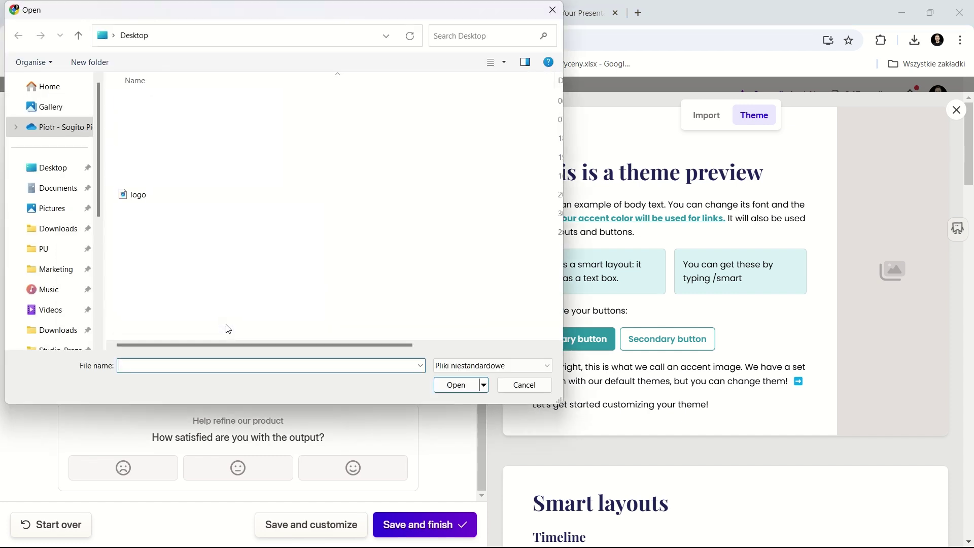
double_click(138, 194)
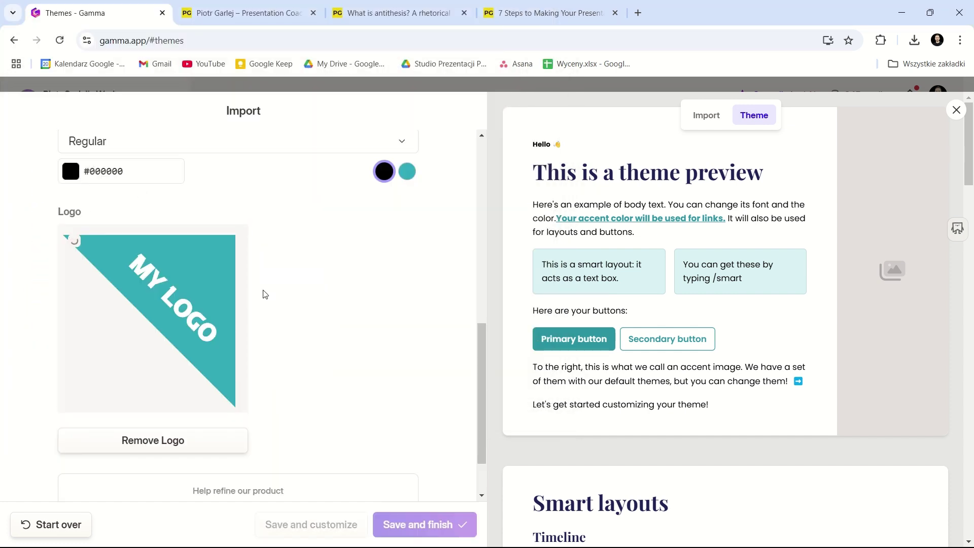
left_click(427, 524)
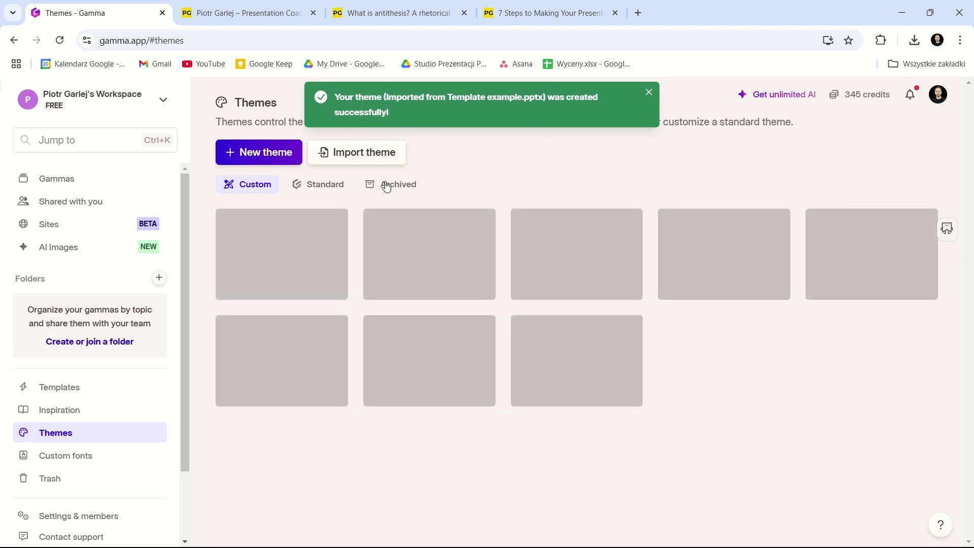
Step: From the Gammas list, start a new AI gamma built from an imported file or URL
left_click(53, 180)
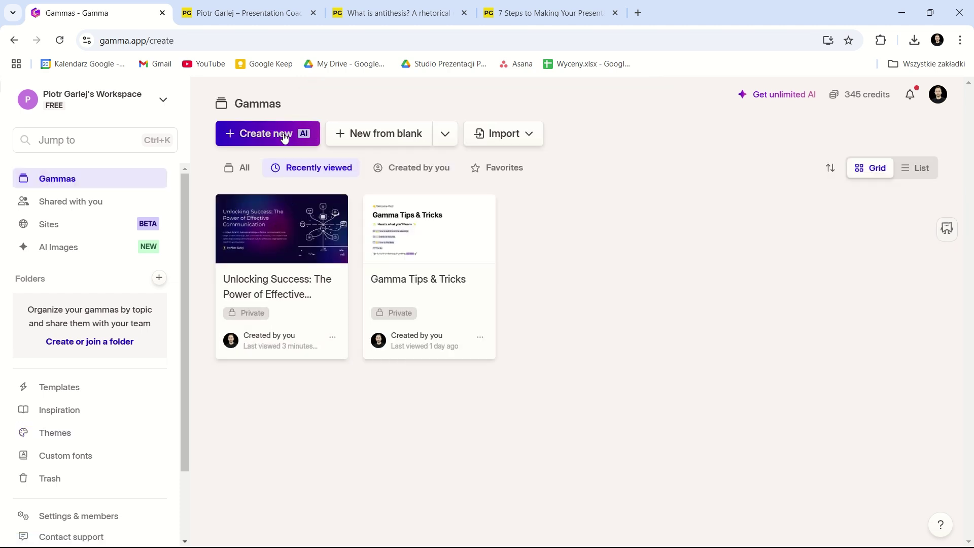
left_click(295, 138)
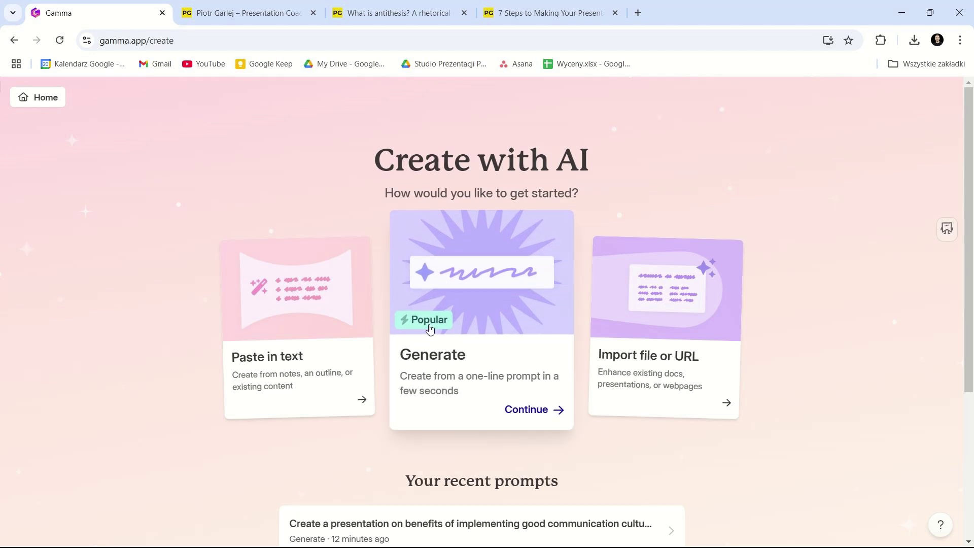
left_click(656, 320)
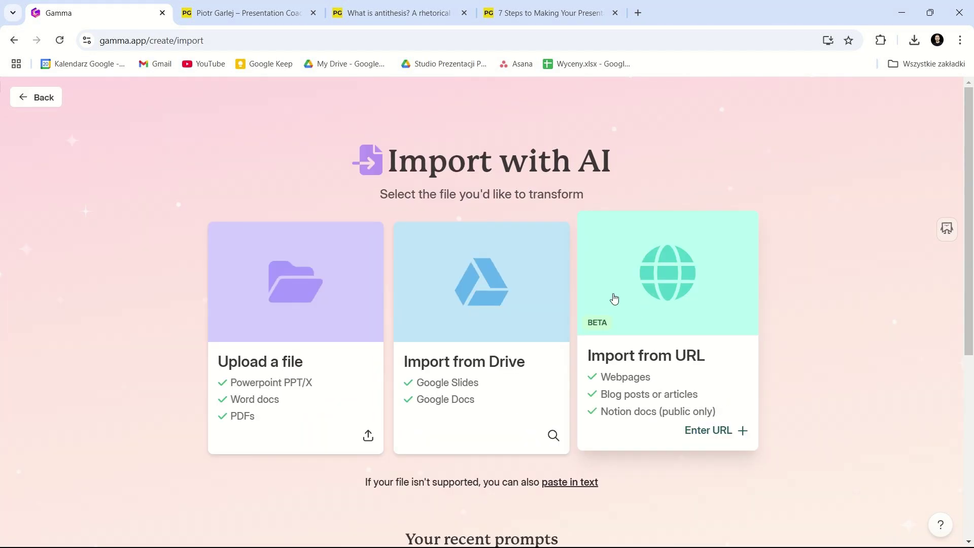
Step: Choose importing content from a web address in Gamma
left_click(653, 330)
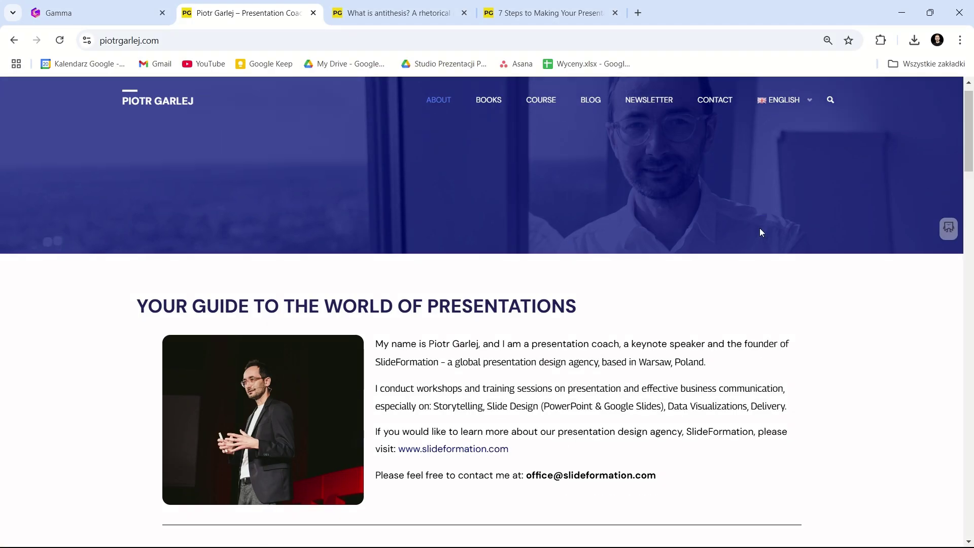
scroll(760, 232, "down", 20)
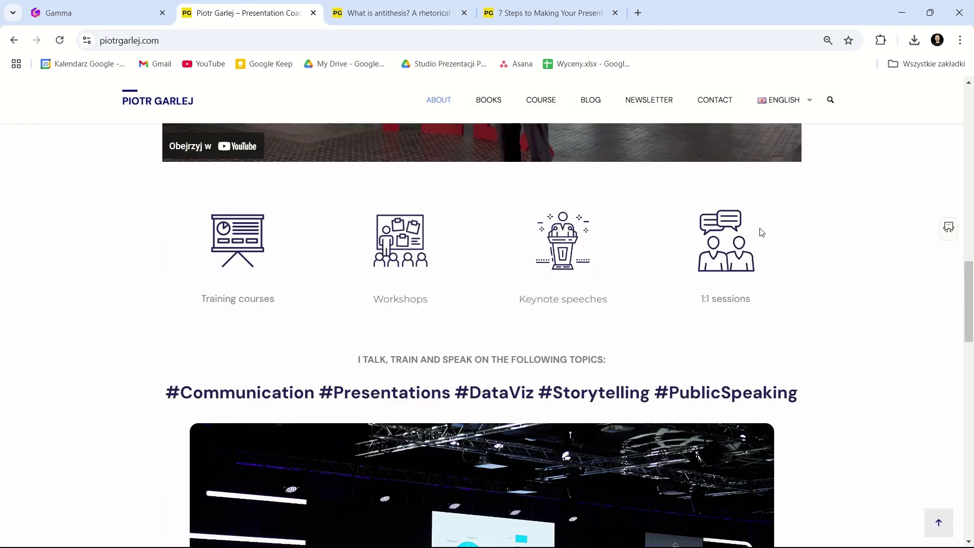
scroll(759, 227, "down", 13)
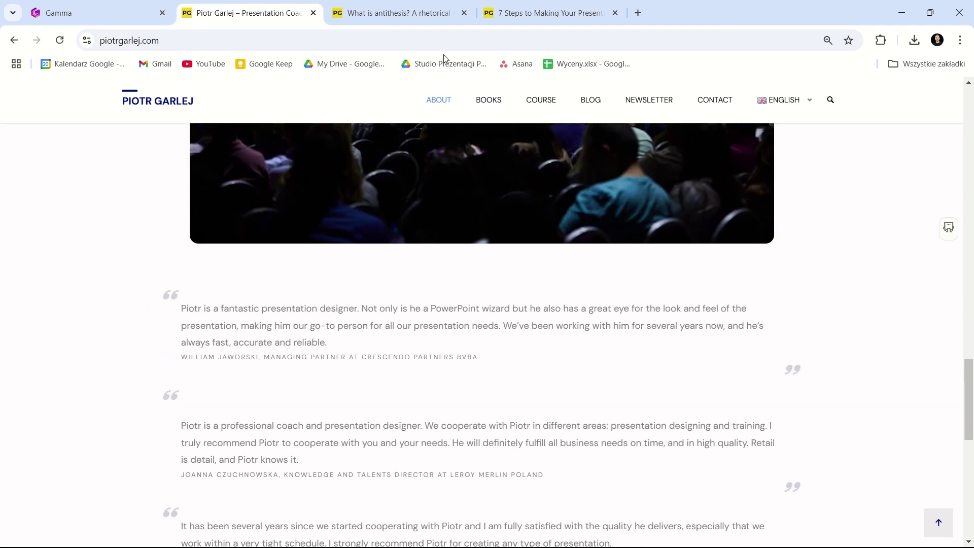
Step: Go to the antithesis article tab and select its full web address
left_click(422, 21)
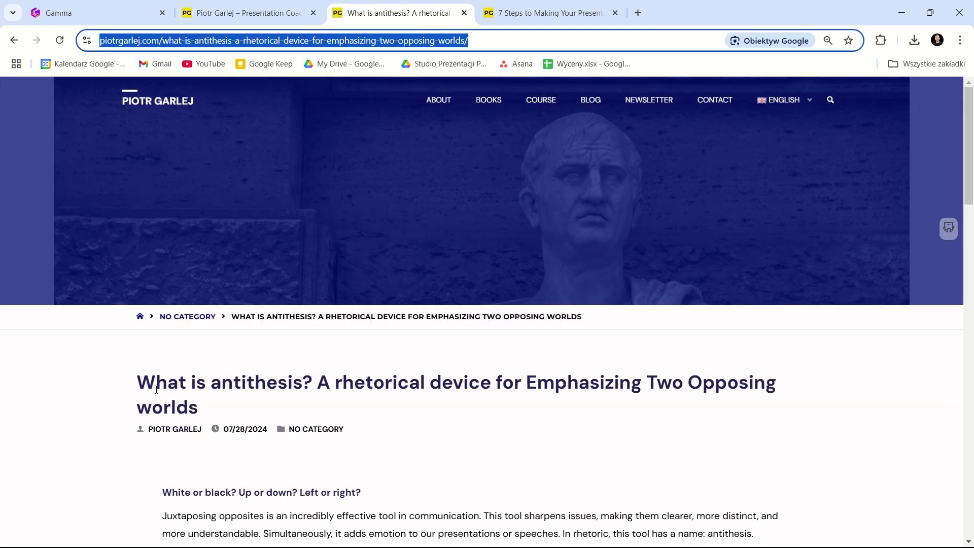
left_click(115, 391)
scroll(117, 391, "down", 10)
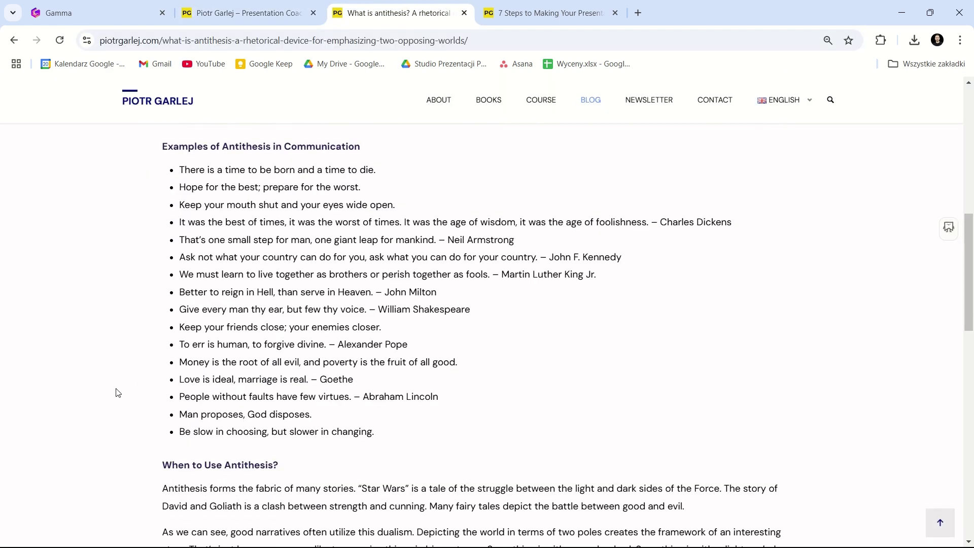
scroll(117, 391, "up", 11)
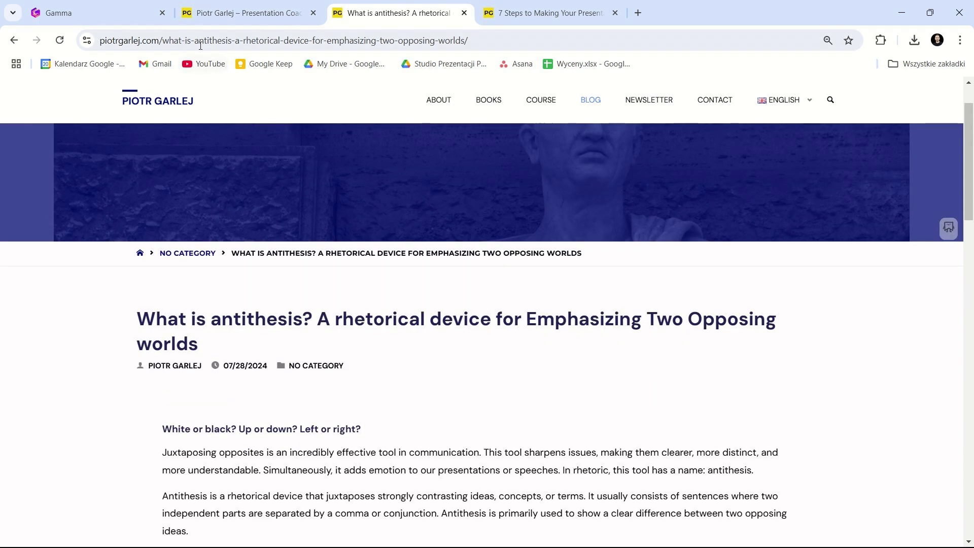
left_click(198, 43)
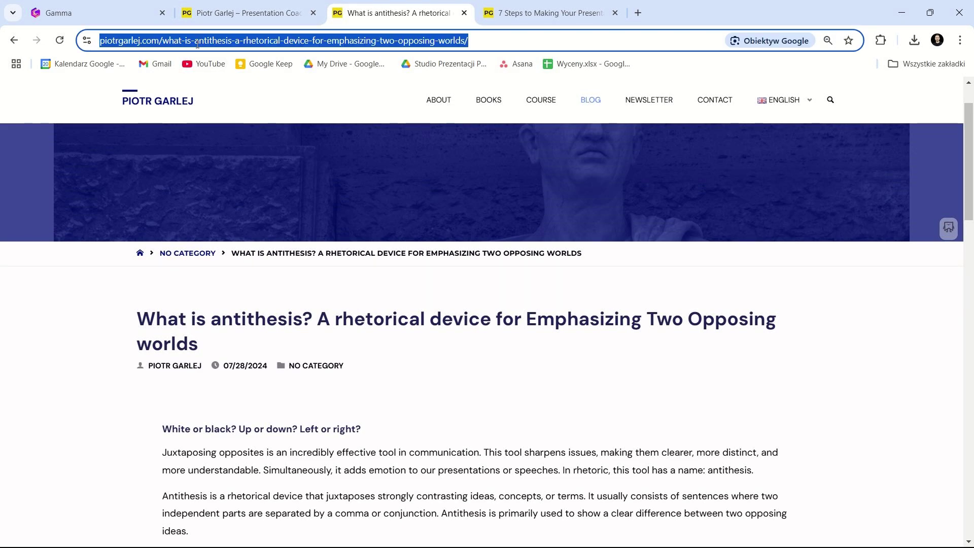
Step: Import the article from its pasted URL, with Brief text and card-by-card splitting
left_click(91, 12)
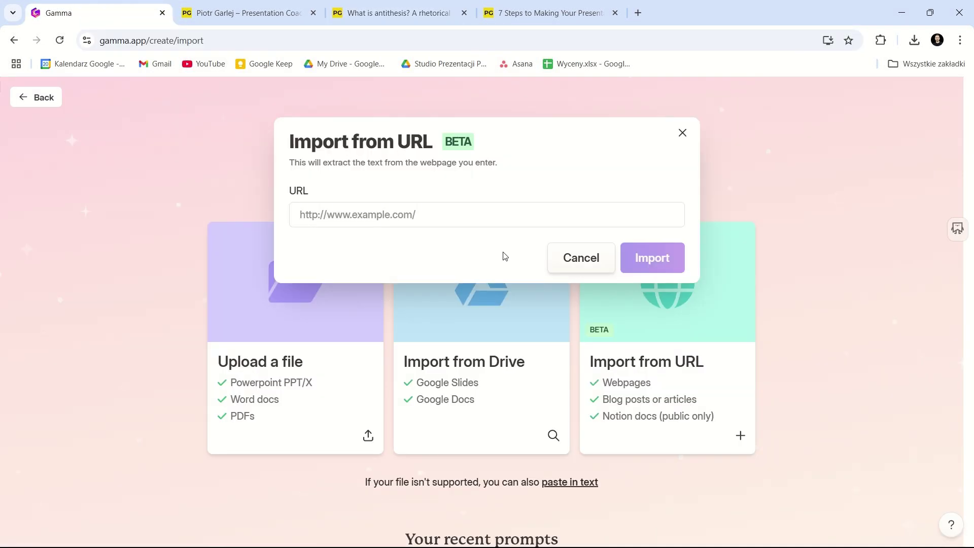
key("ctrl+v")
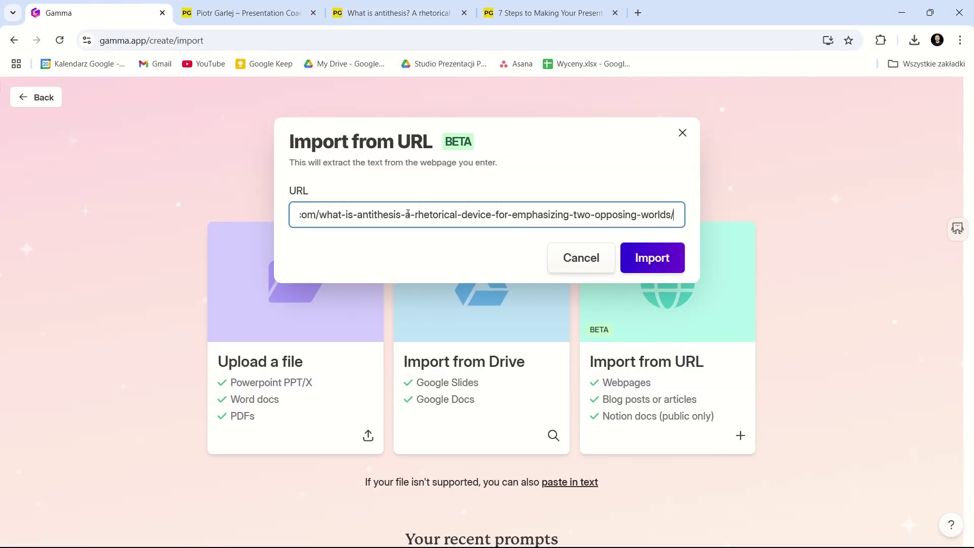
left_click(641, 270)
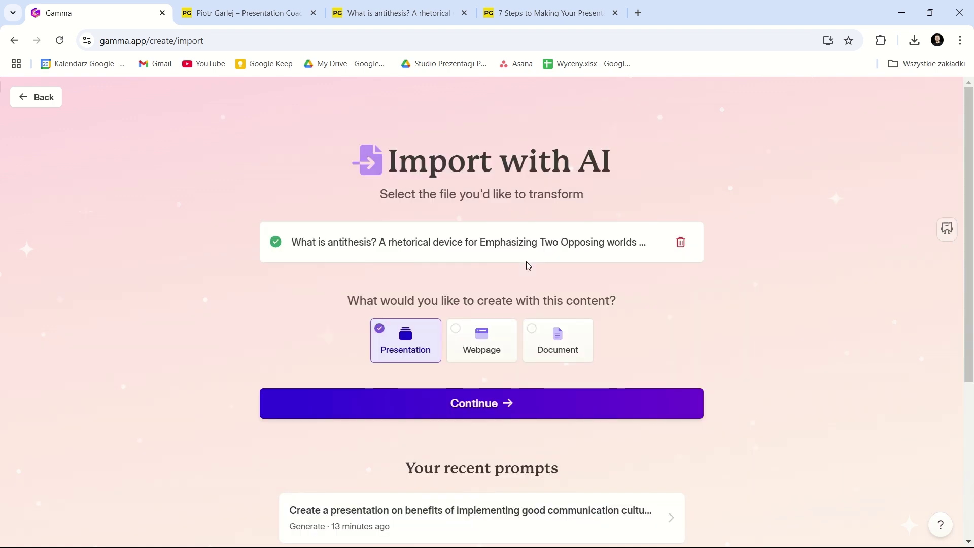
scroll(456, 400, "down", 1)
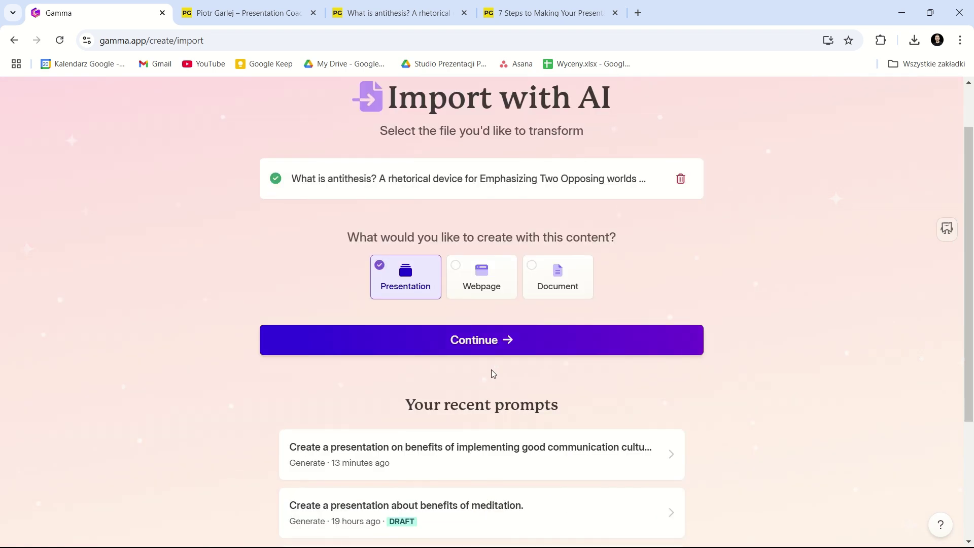
left_click(489, 343)
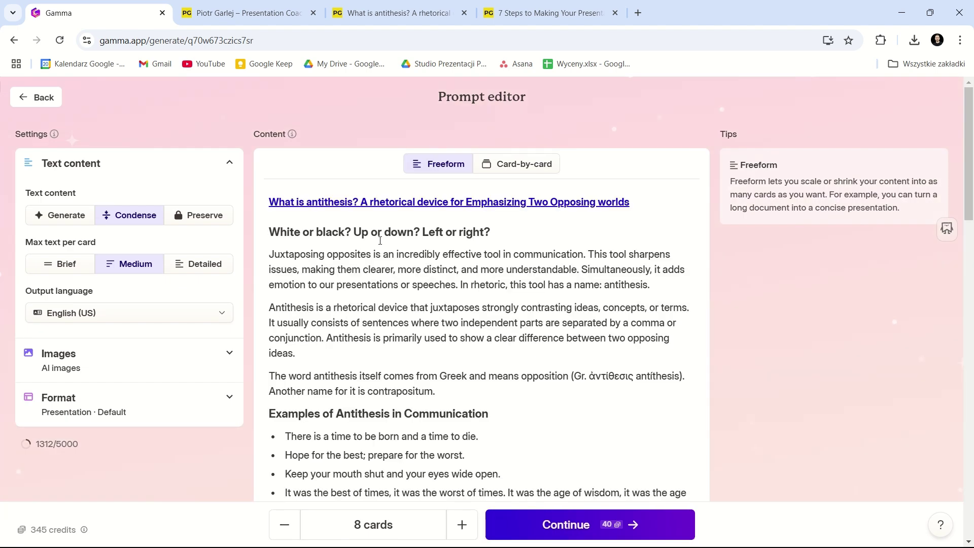
scroll(391, 261, "down", 7)
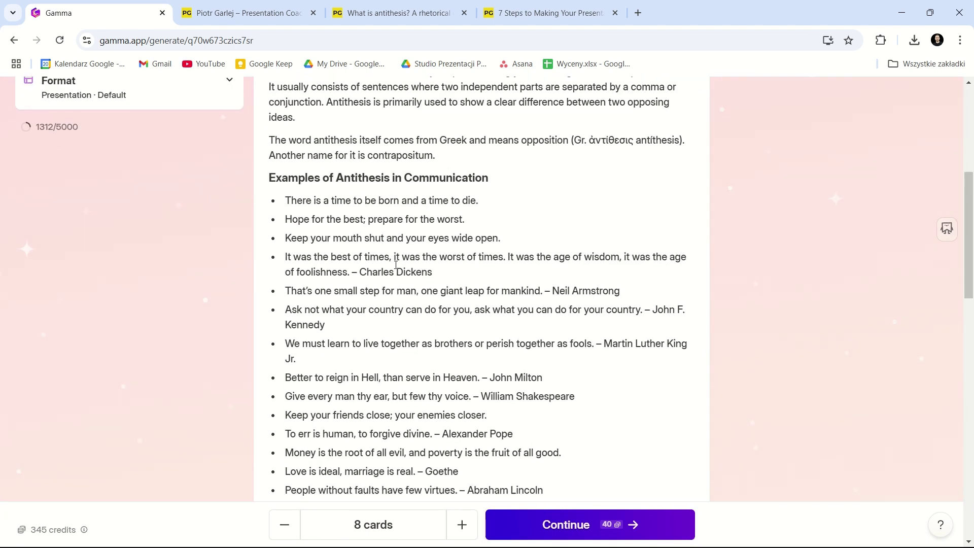
scroll(400, 291, "up", 9)
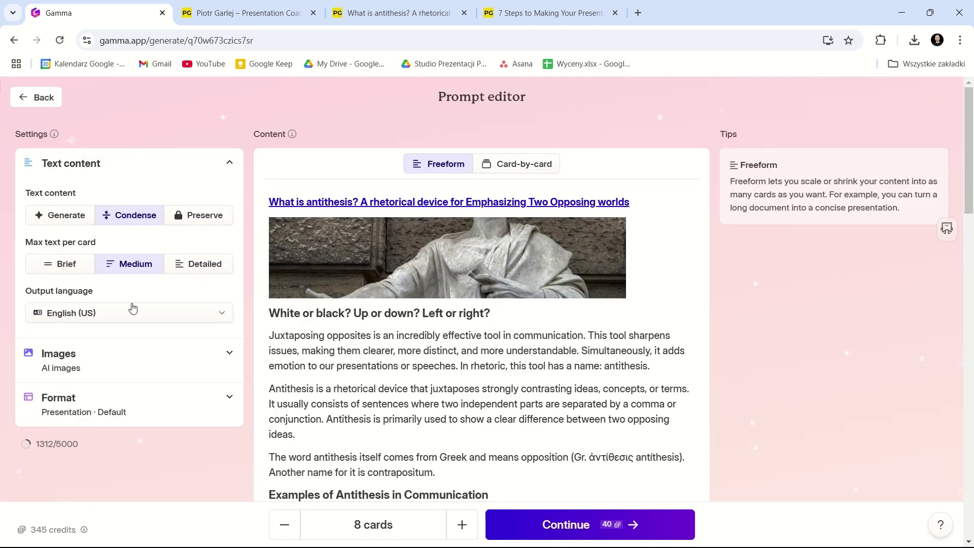
left_click(63, 269)
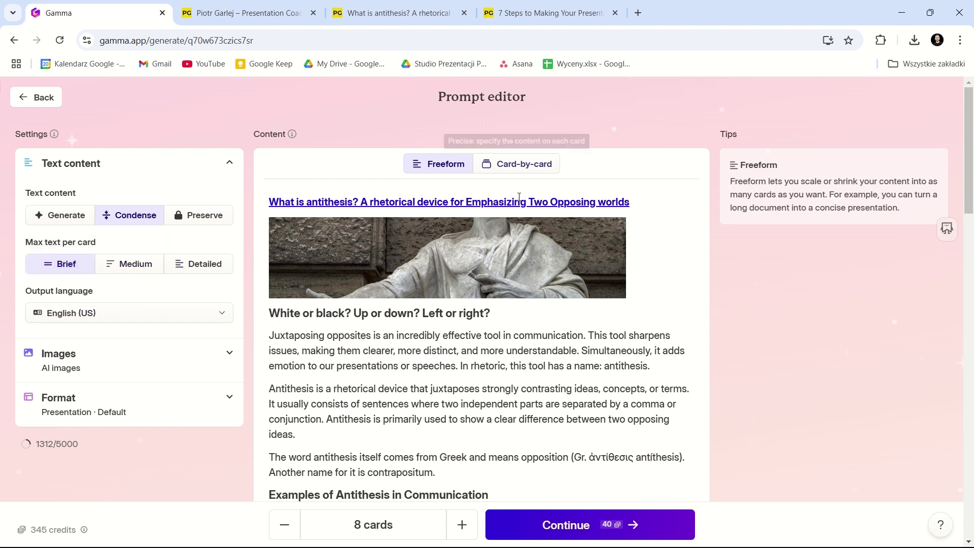
left_click(518, 163)
Step: Move the examples list into a new card and select the When to Use Antithesis section
scroll(405, 312, "down", 4)
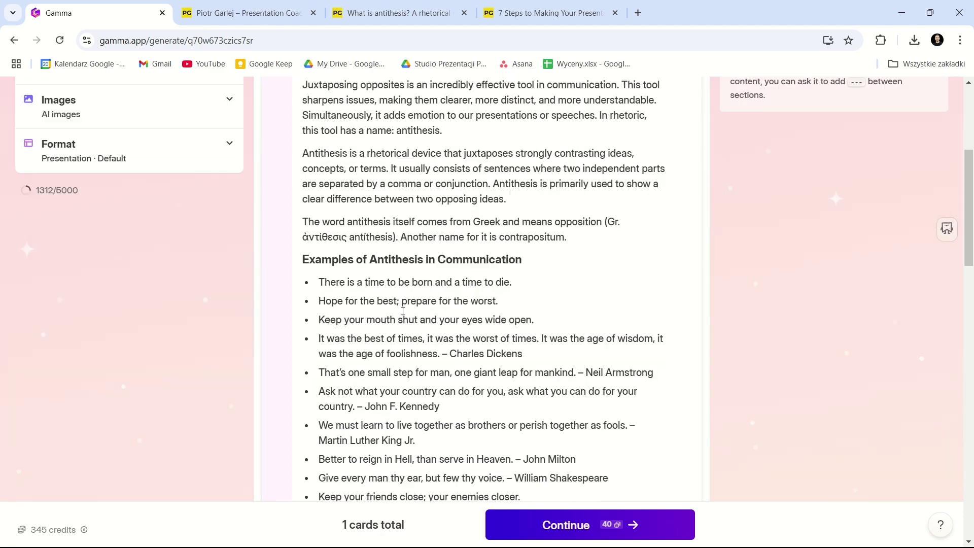
left_click_drag(302, 320, 522, 360)
key("ctrl+x")
scroll(525, 373, "down", 10)
left_click(473, 491)
key("ctrl+v")
scroll(489, 375, "up", 10)
left_click_drag(303, 110, 627, 277)
scroll(558, 304, "down", 15)
Step: Add an empty card to the outline and generate the deck with the chosen theme
left_click(448, 397)
scroll(439, 382, "up", 20)
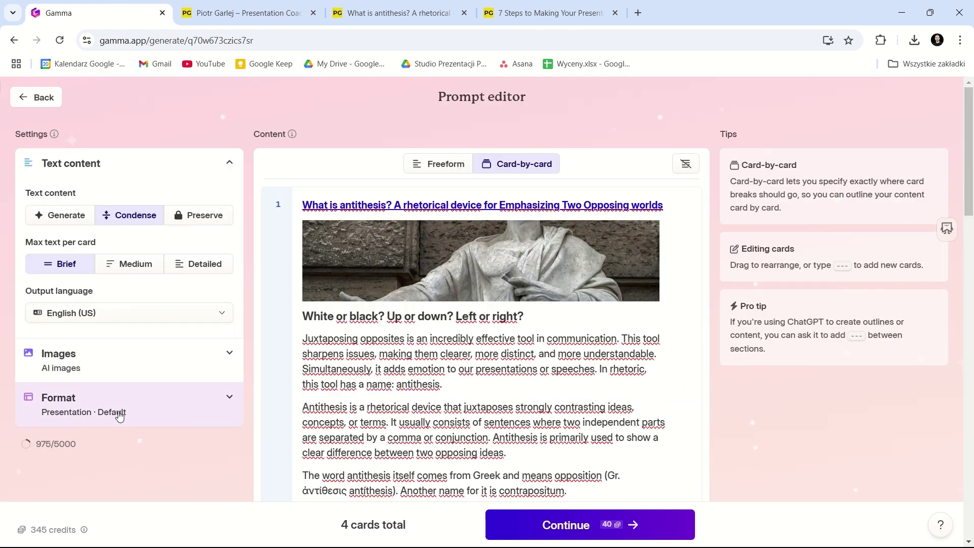
scroll(365, 469, "down", 2)
left_click(627, 530)
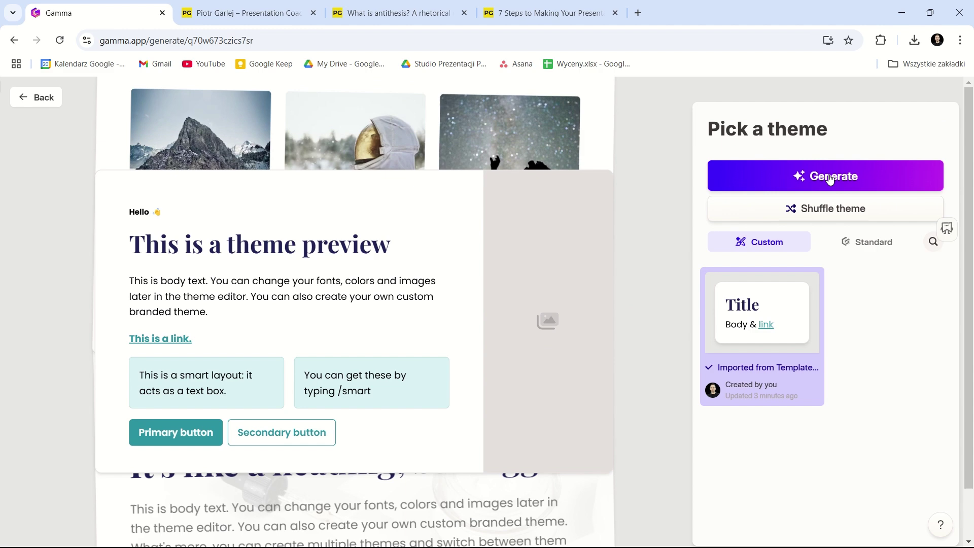
left_click(773, 174)
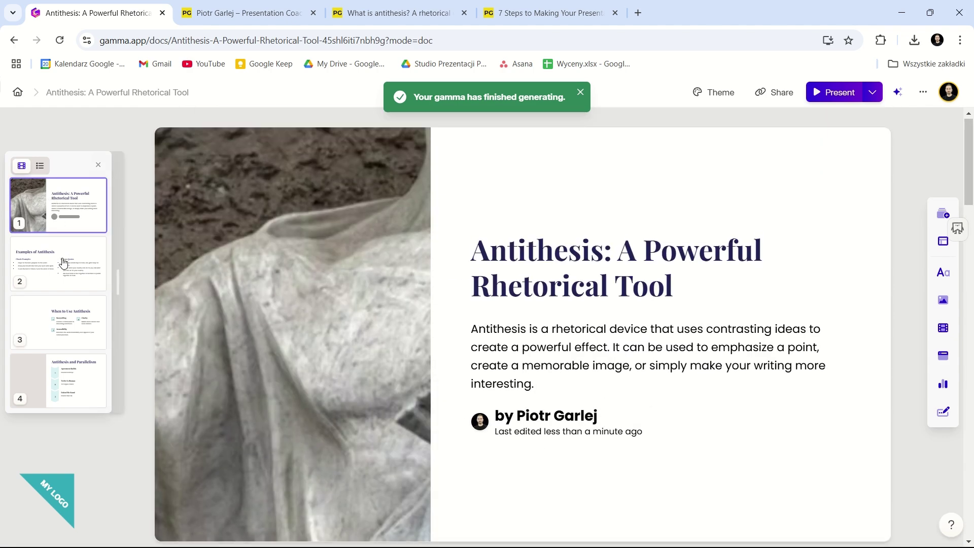
Step: Review cards 2–4 and place a timeline under card 4's Antithesis and Parallelism title
left_click(63, 262)
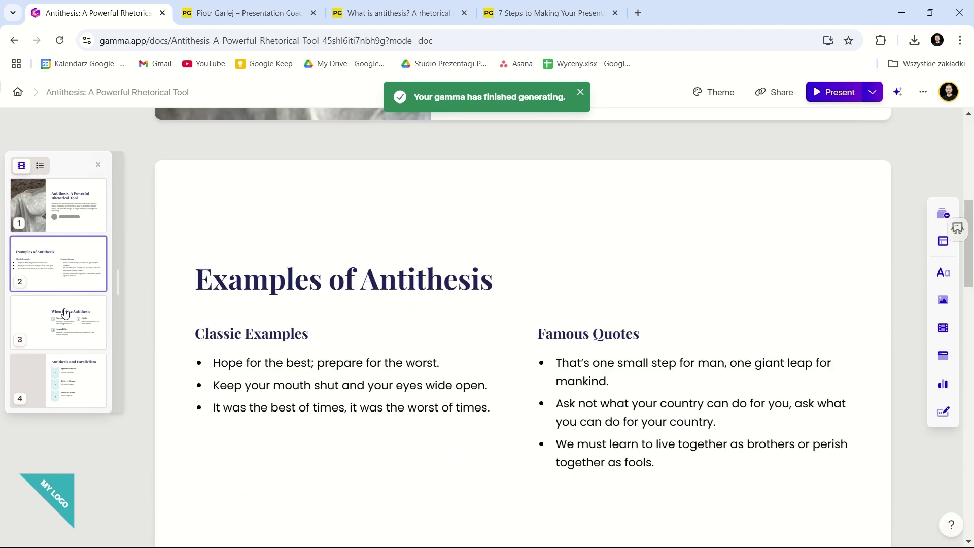
left_click(64, 328)
left_click(63, 380)
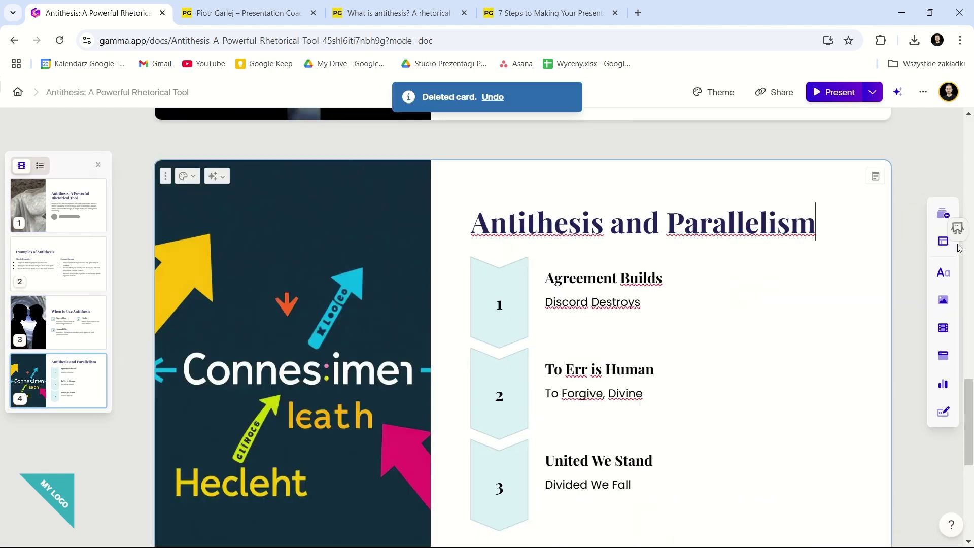
mouse_move(944, 243)
left_click_drag(799, 278, 640, 254)
Step: Make card 4's timeline horizontal with dark navy number badges
left_click(683, 228)
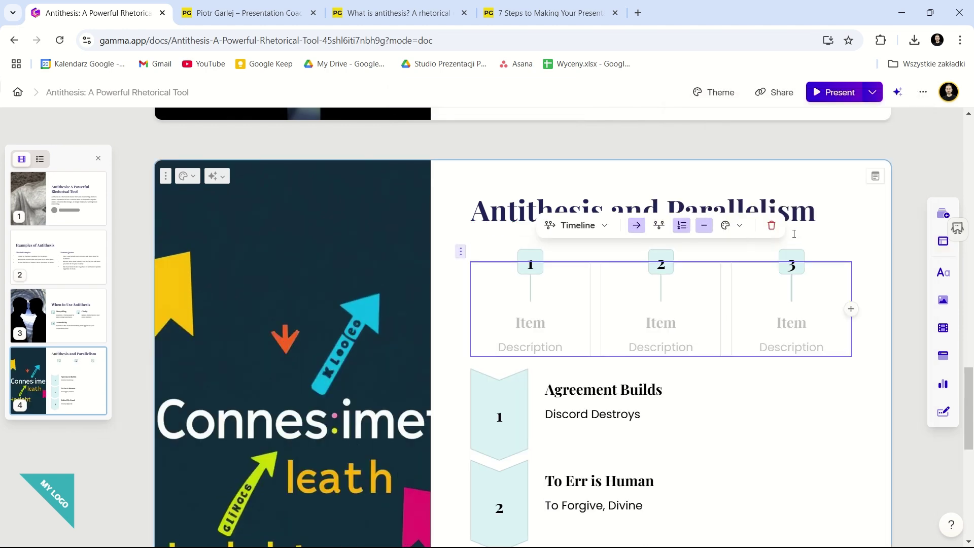
left_click(730, 232)
left_click(760, 278)
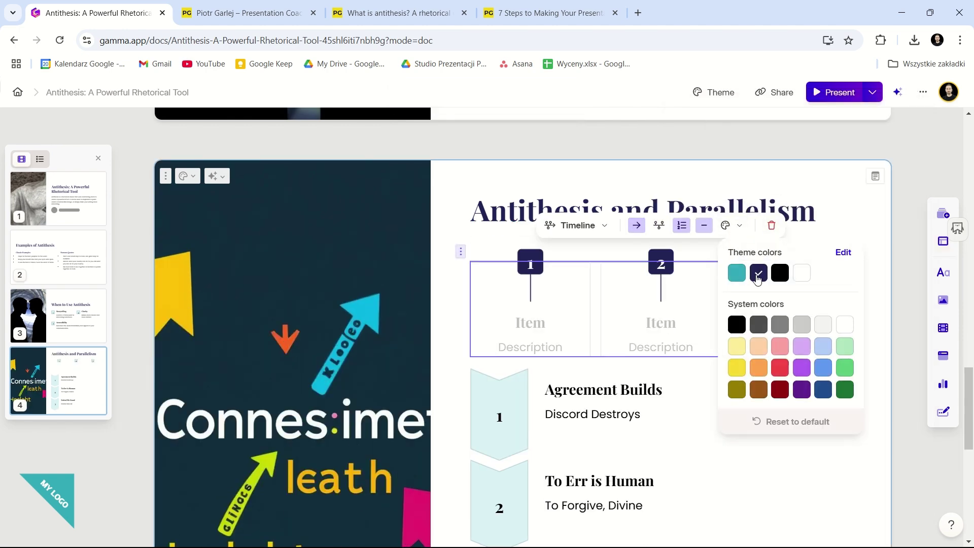
left_click(878, 299)
Step: Put a GIPHY GIF beside the timeline and give the Examples of Antithesis card a new layout
mouse_move(942, 299)
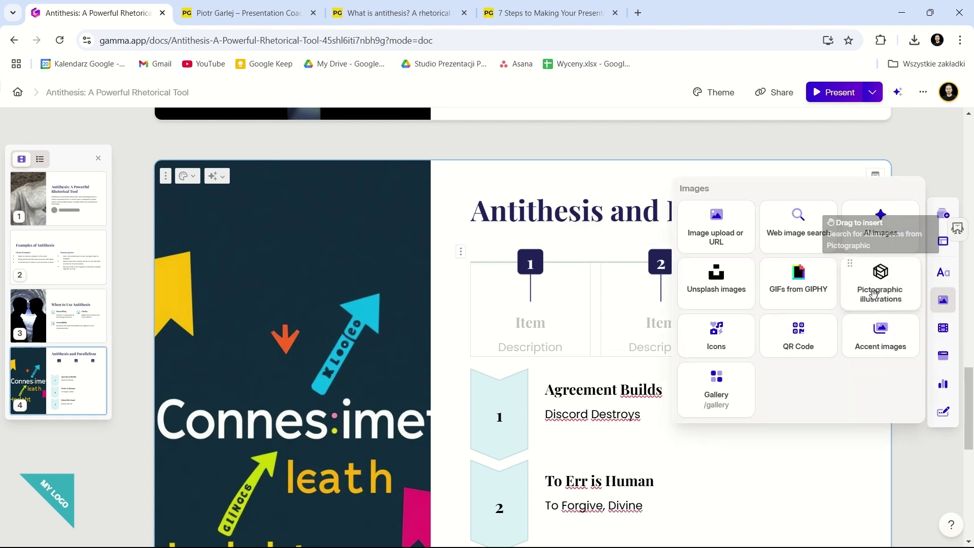
left_click(817, 286)
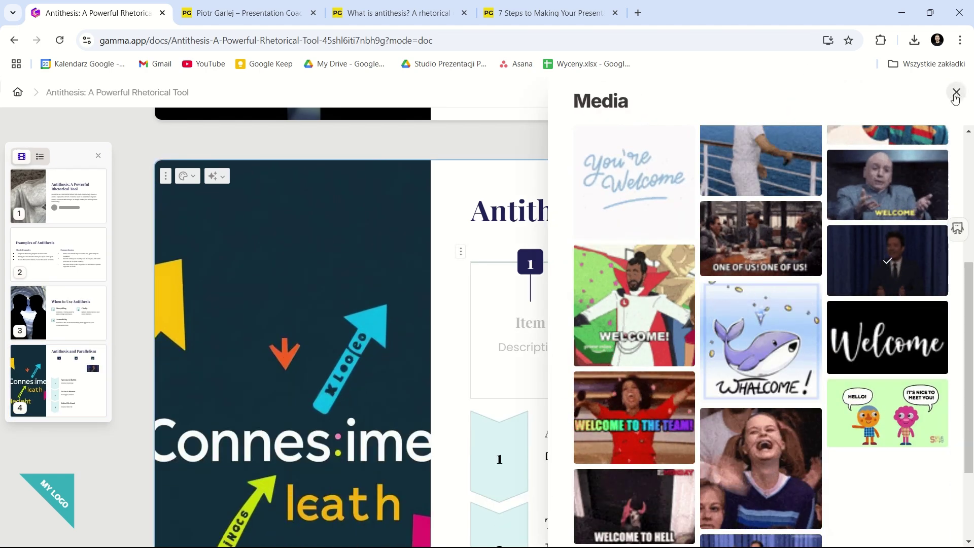
left_click(887, 256)
left_click_drag(768, 359, 628, 396)
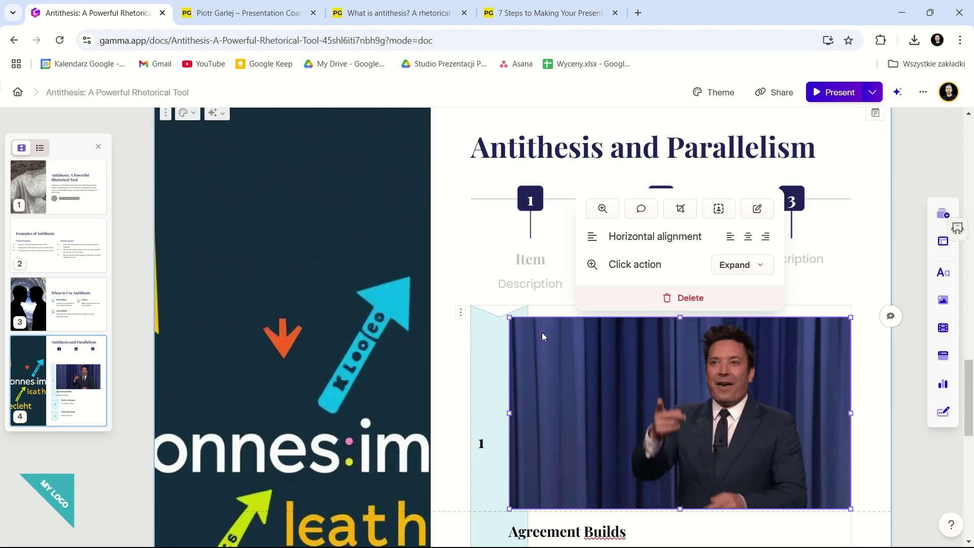
left_click_drag(704, 394, 847, 196)
left_click(896, 334)
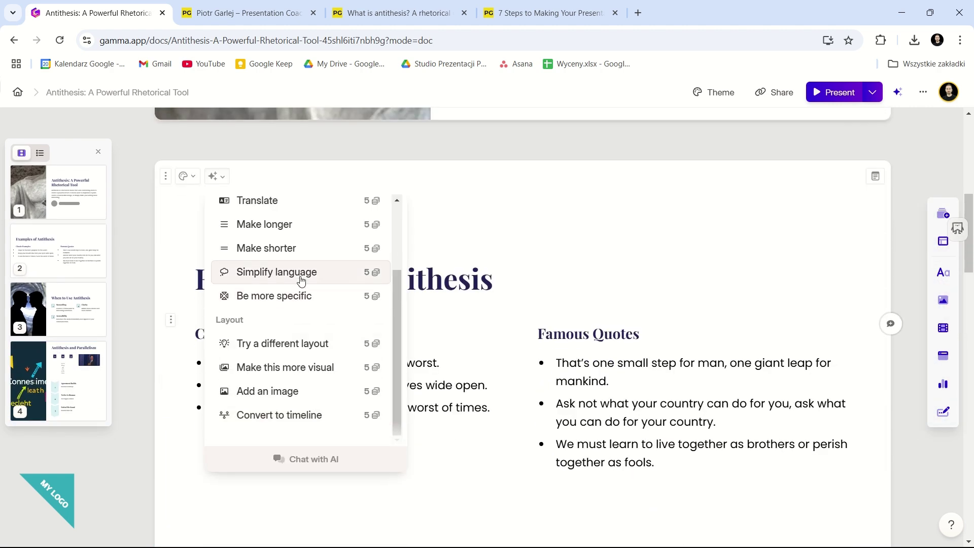
left_click(295, 345)
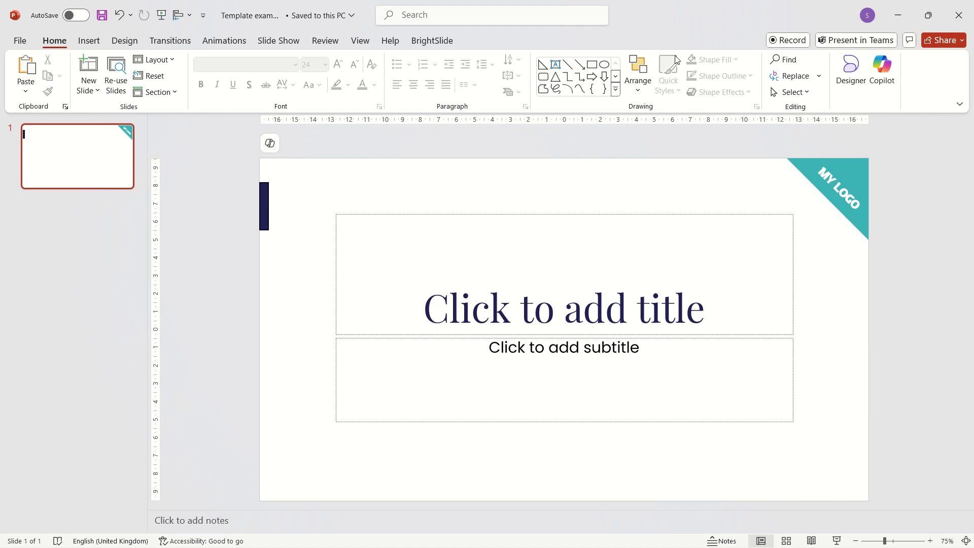
Step: Have Copilot create a presentation from Antithesis.docx
left_click(873, 65)
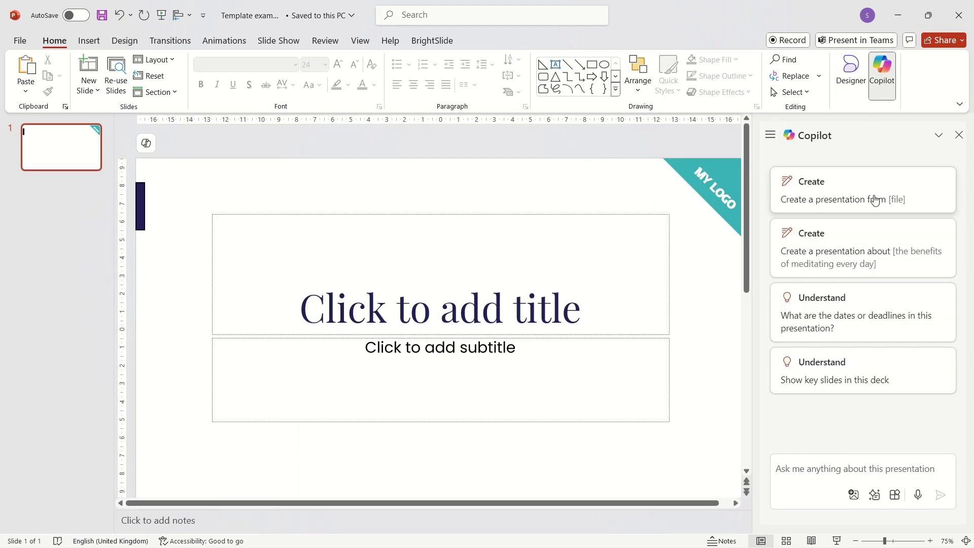
left_click(889, 201)
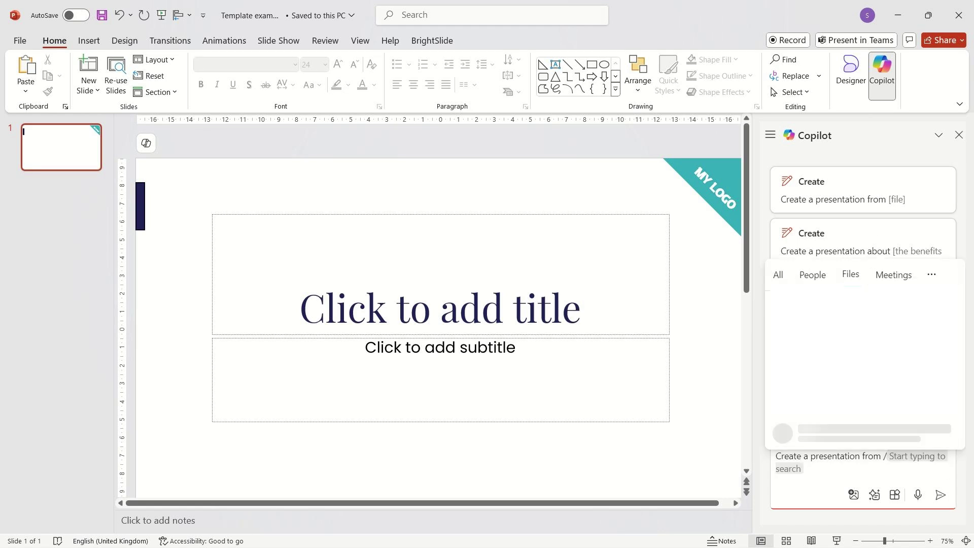
left_click(837, 433)
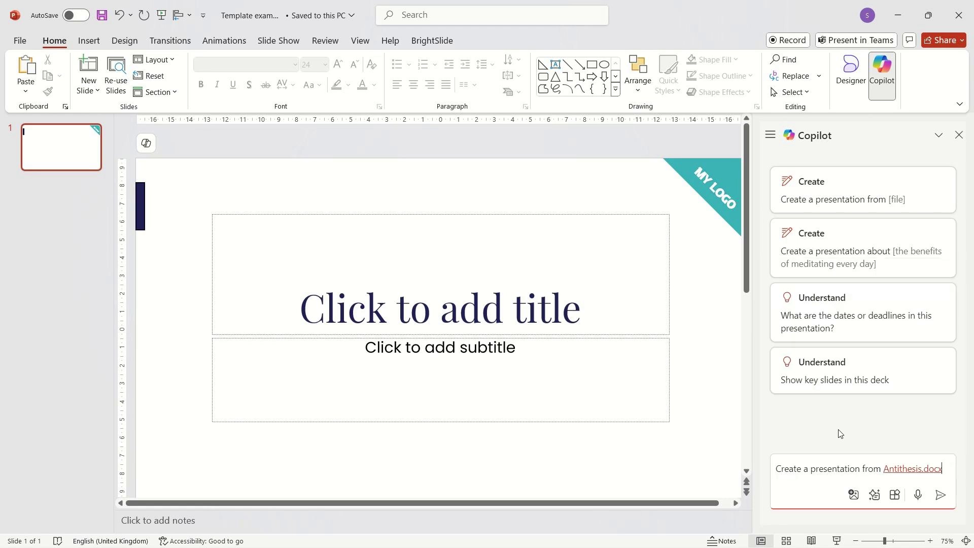
left_click(941, 494)
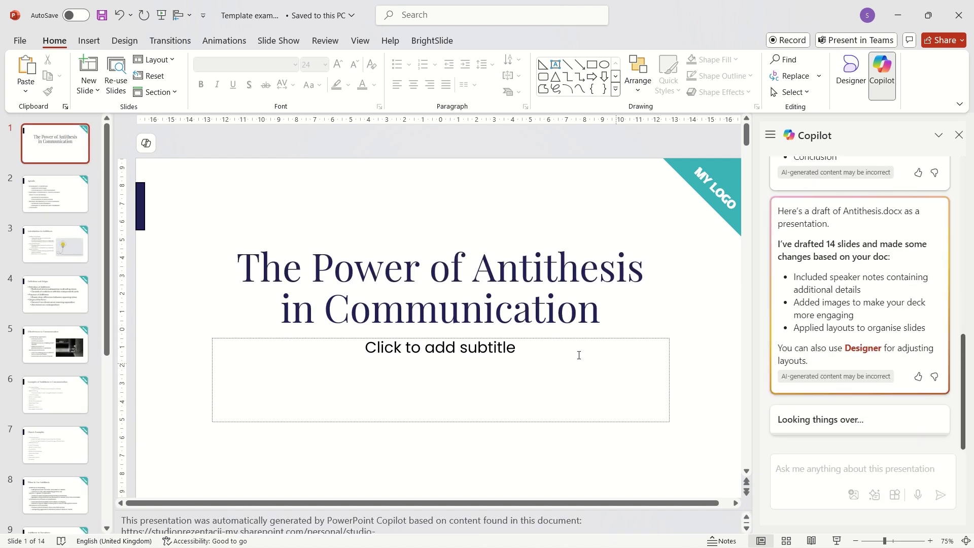
Step: Browse the Agenda and Introduction slides, then request Designer ideas for the current slide
left_click(56, 194)
left_click(65, 243)
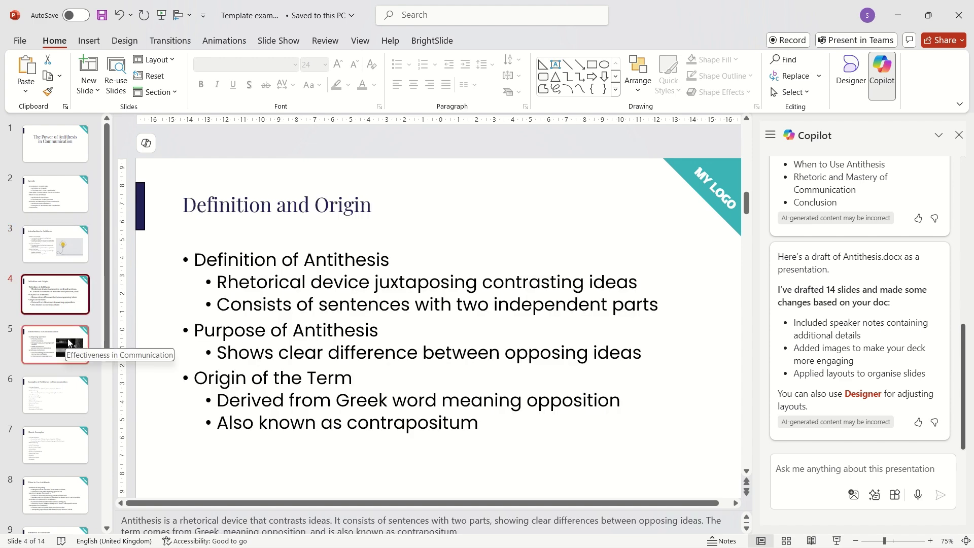
left_click(868, 398)
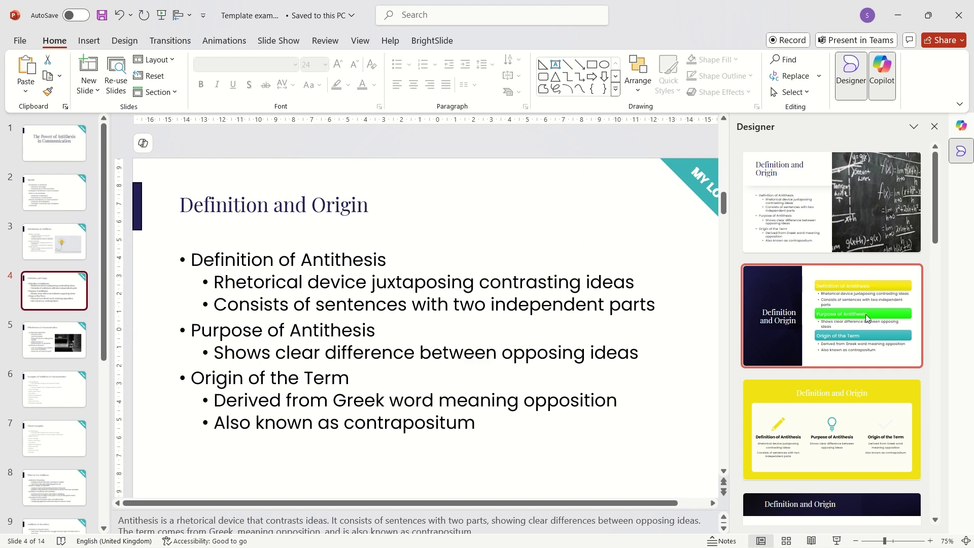
Step: Try Designer layouts on slide 4: dark left-panel, yellow, dark-header with icons, and another
left_click(866, 318)
scroll(808, 389, "down", 3)
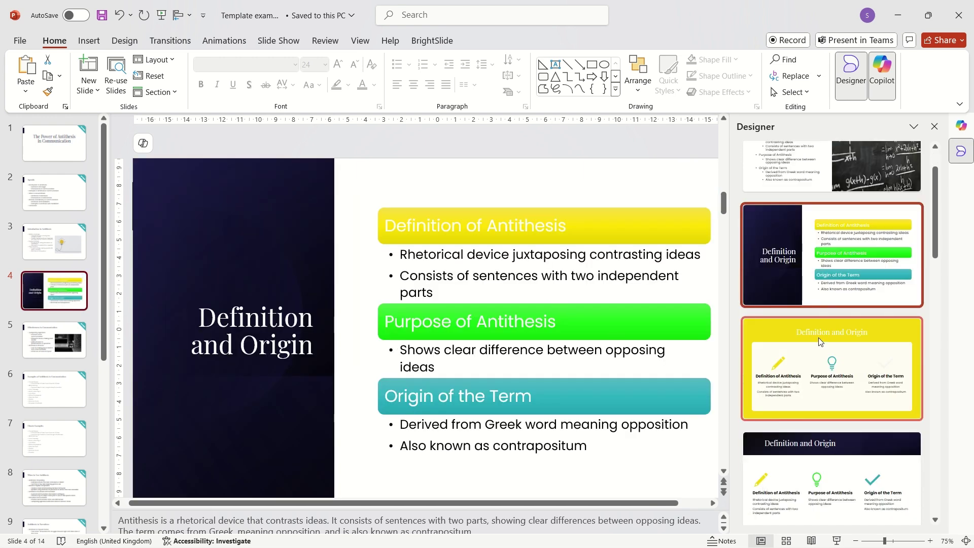
left_click(818, 355)
left_click(834, 409)
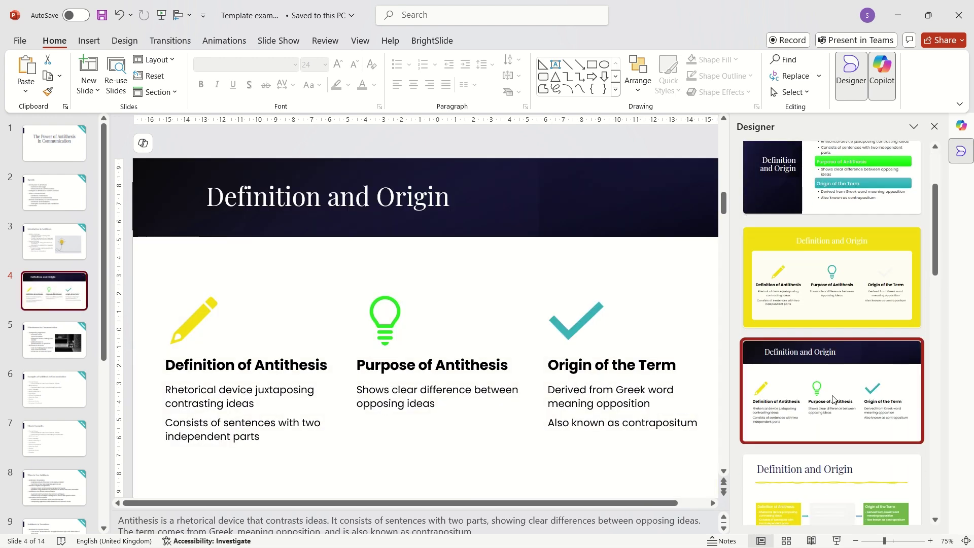
scroll(831, 395, "down", 5)
left_click(831, 388)
scroll(202, 415, "down", 3)
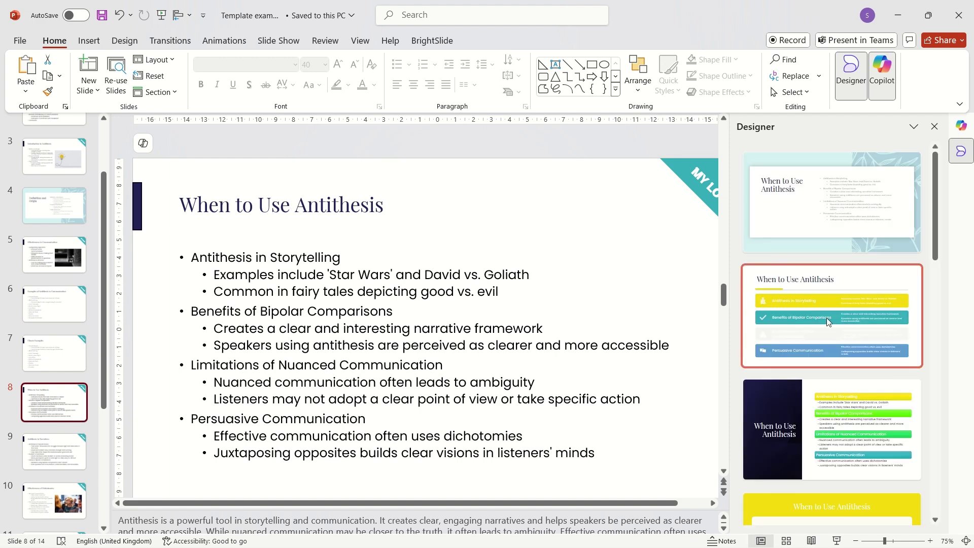
scroll(828, 322, "down", 2)
scroll(840, 333, "down", 2)
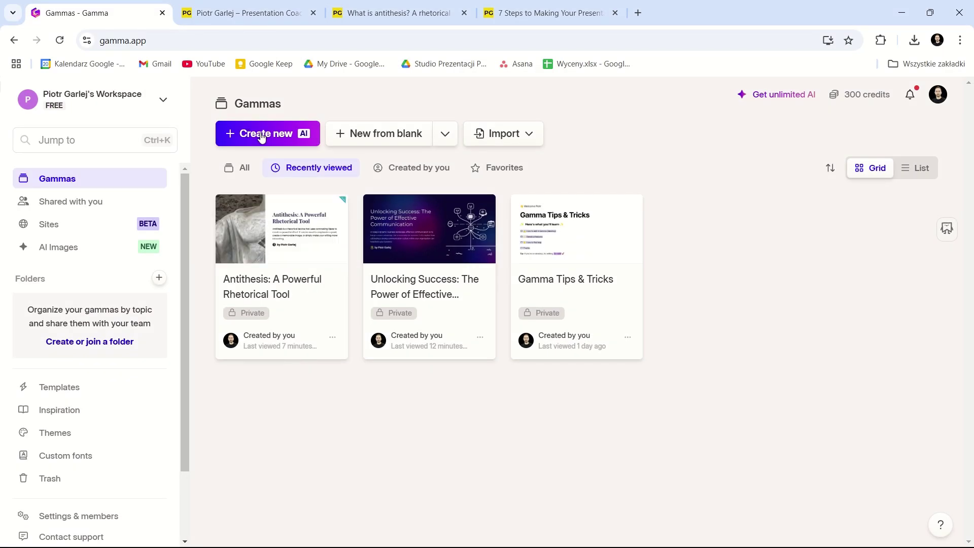
Step: Generate an outline from a one-line prompt beginning 'create a presentation on'
left_click(262, 134)
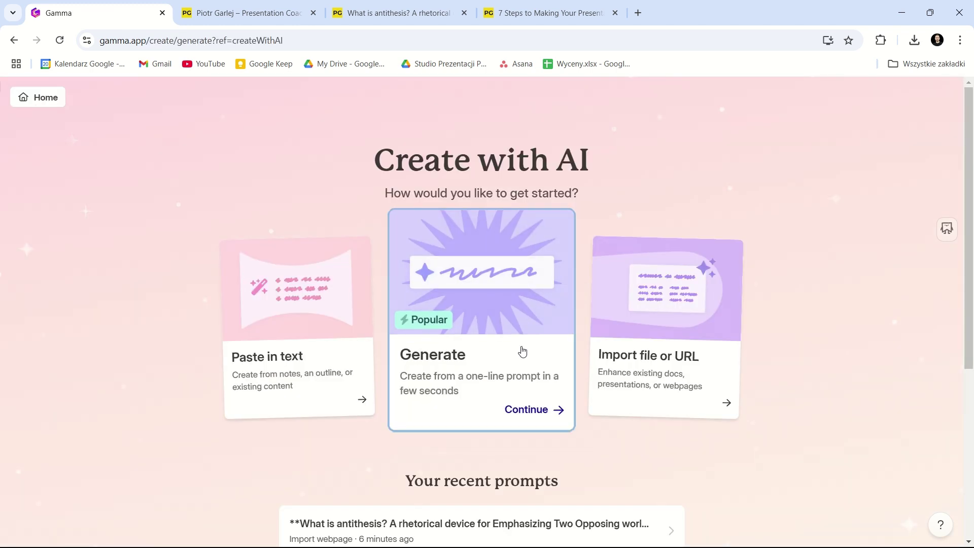
left_click(522, 351)
left_click(395, 331)
type("create a presentation on the future of humankind on Mars")
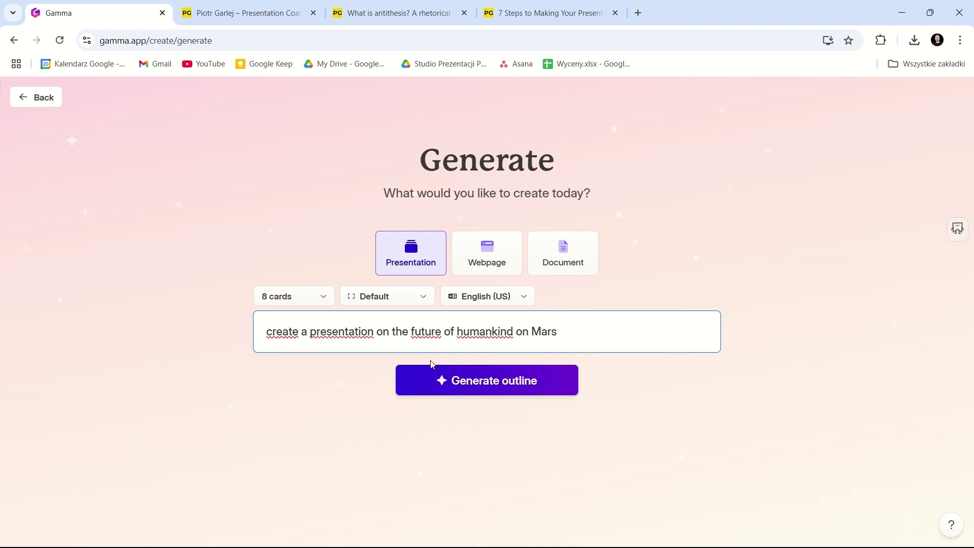
left_click(432, 366)
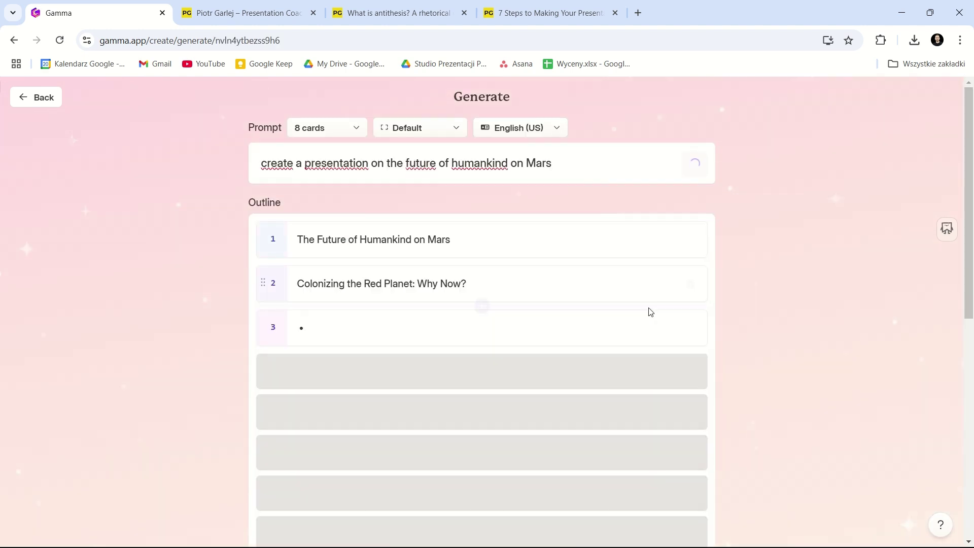
Step: Remove two cards from the outline and set the card text to Brief
scroll(648, 311, "down", 5)
left_click(690, 305)
left_click(689, 215)
left_click(335, 417)
scroll(329, 343, "down", 4)
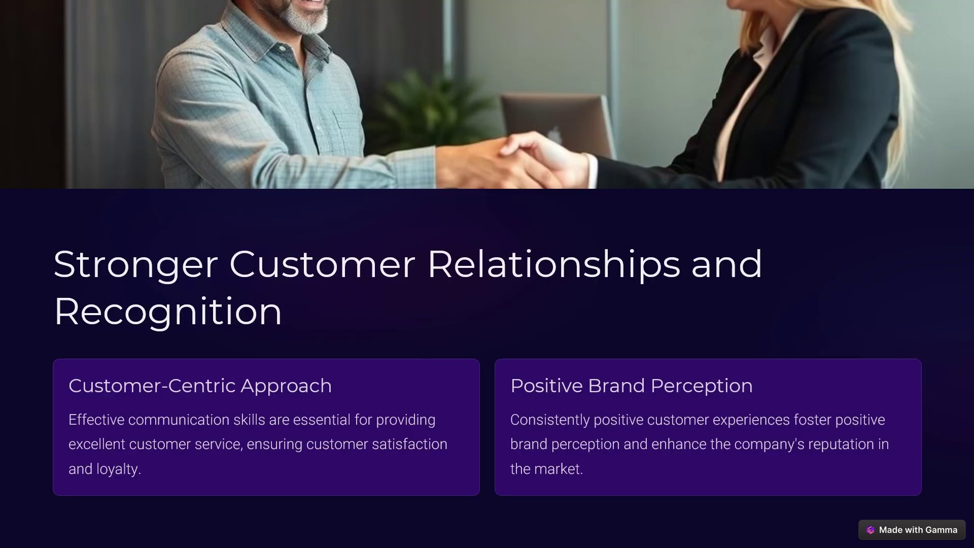
key("Right")
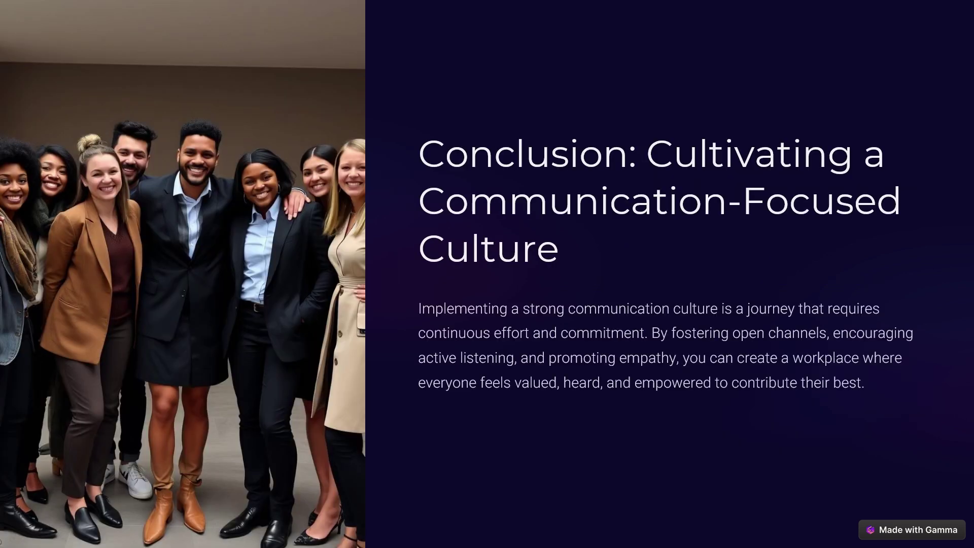